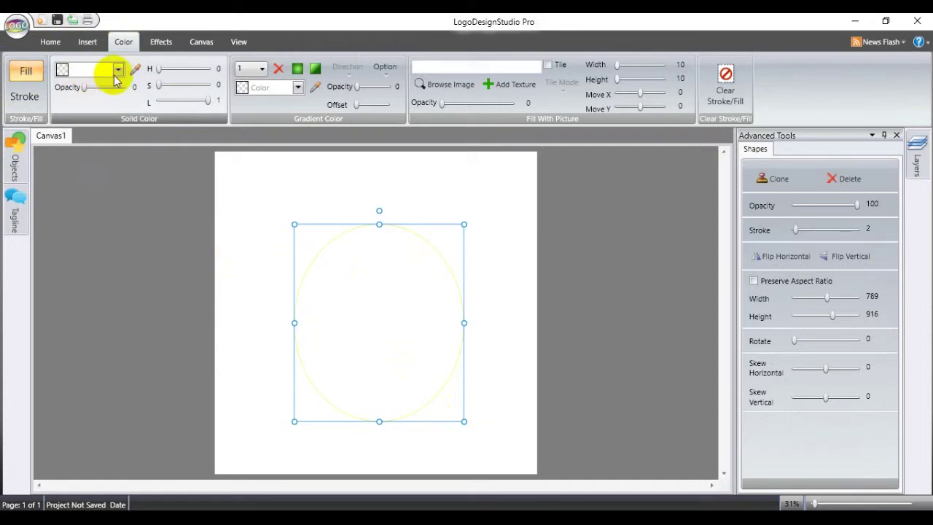
Step: Give the ellipse a solid gold fill (#FFFFC20E) and a green stroke (#FF22B14C)
click(117, 70)
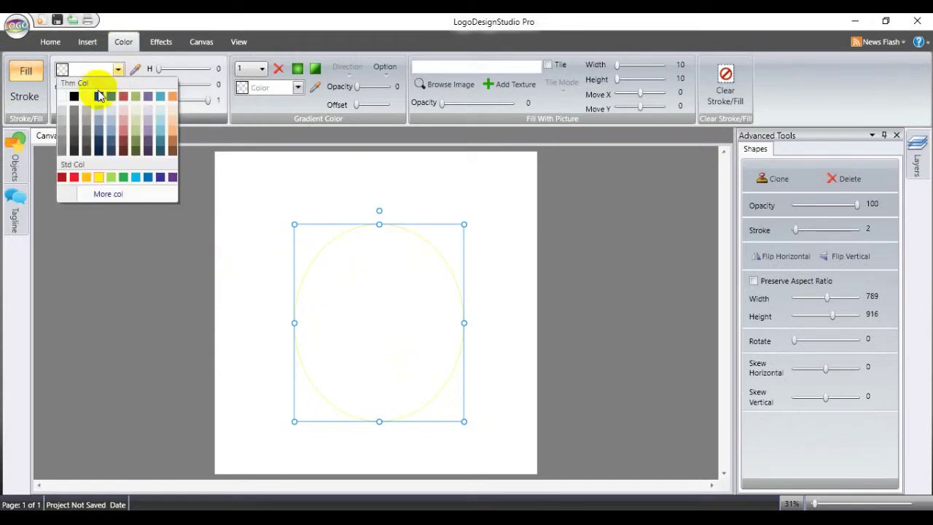
click(87, 178)
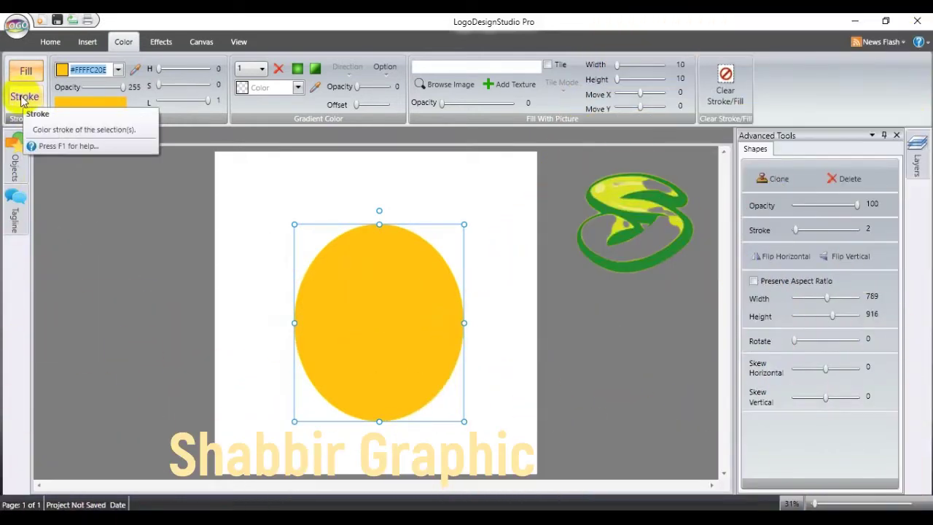
click(22, 99)
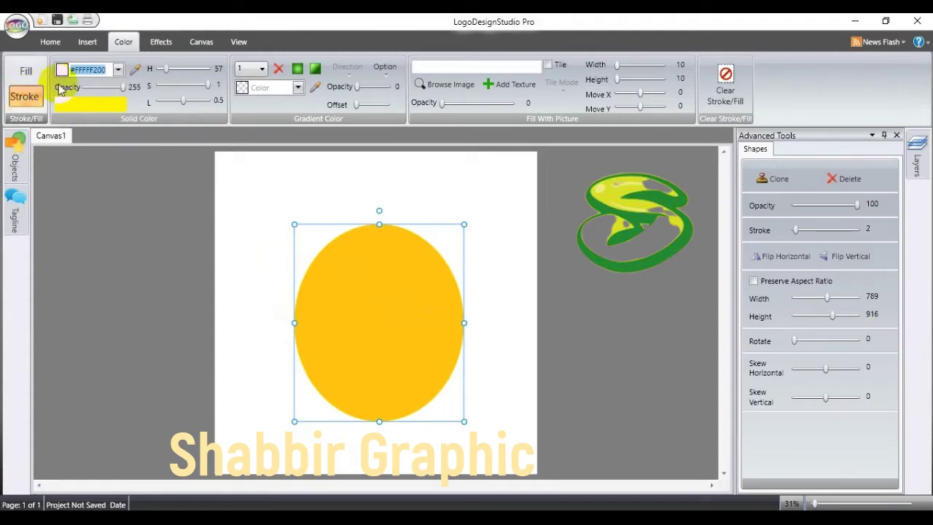
click(118, 70)
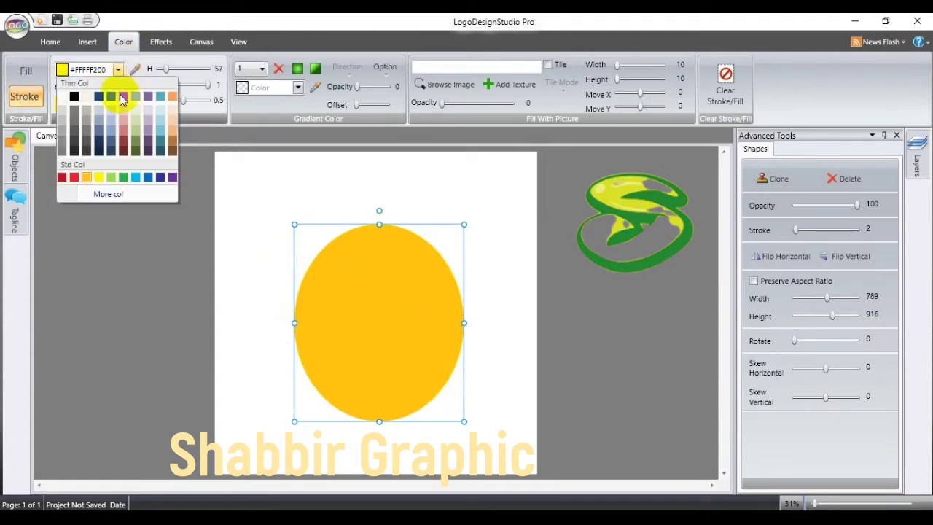
click(123, 177)
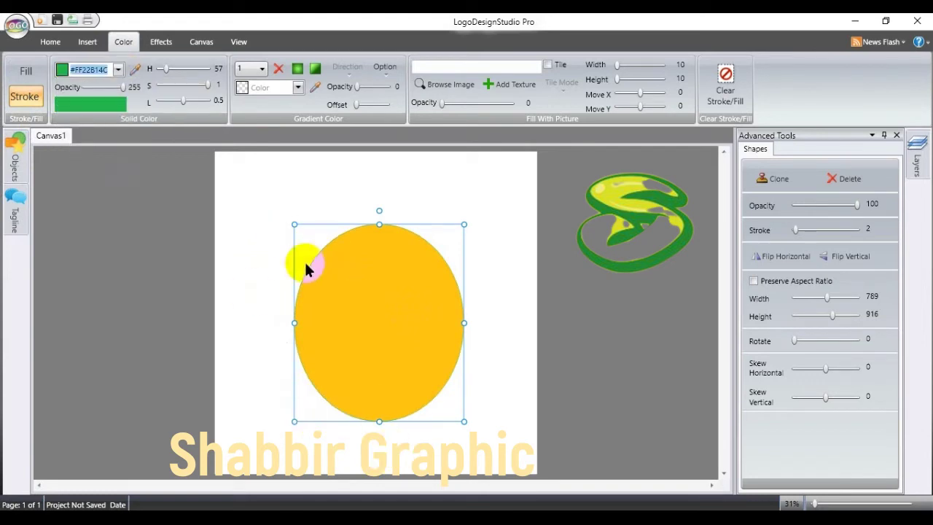
click(372, 359)
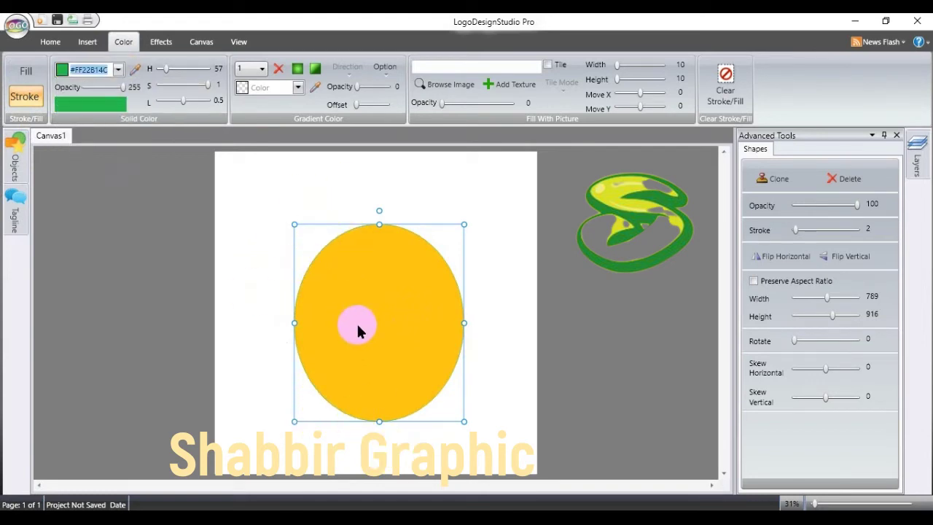
click(25, 71)
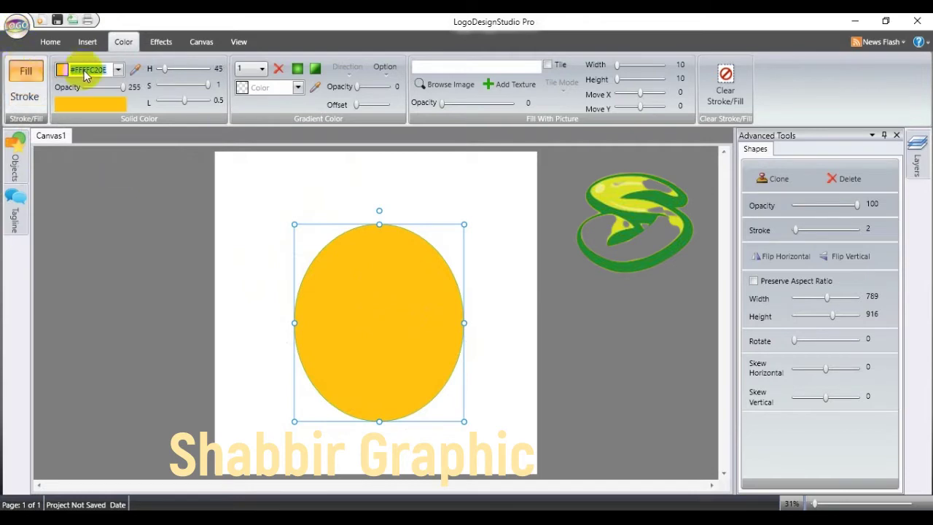
Step: Enable a drop shadow on the ellipse and color it red (#FFED1C24)
click(161, 42)
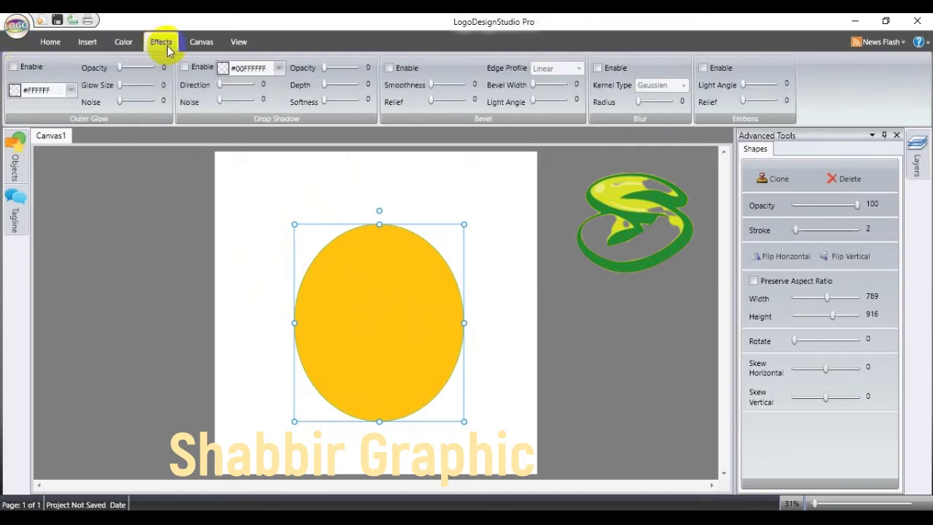
click(184, 67)
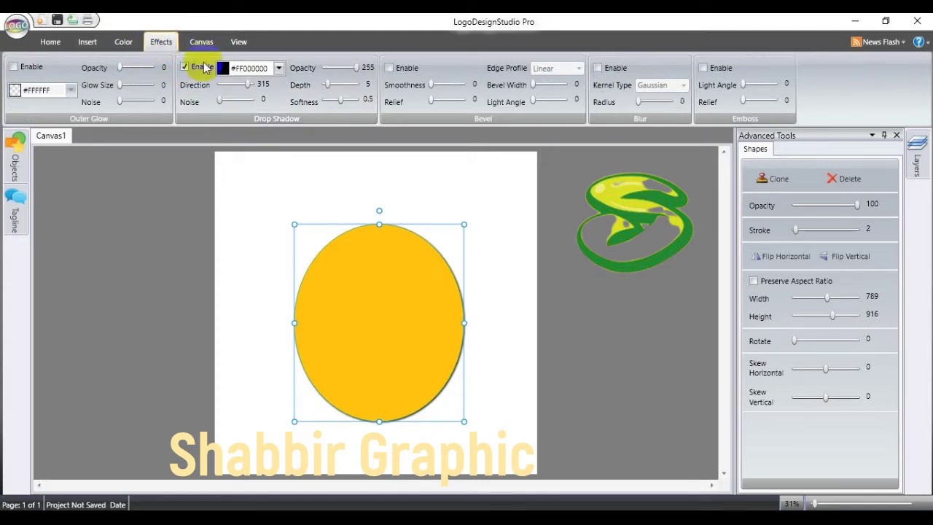
click(277, 69)
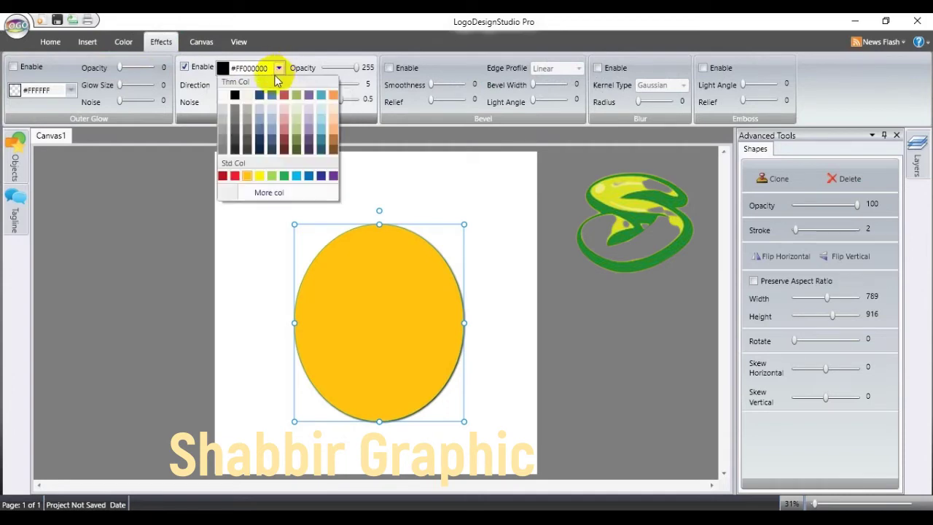
click(239, 177)
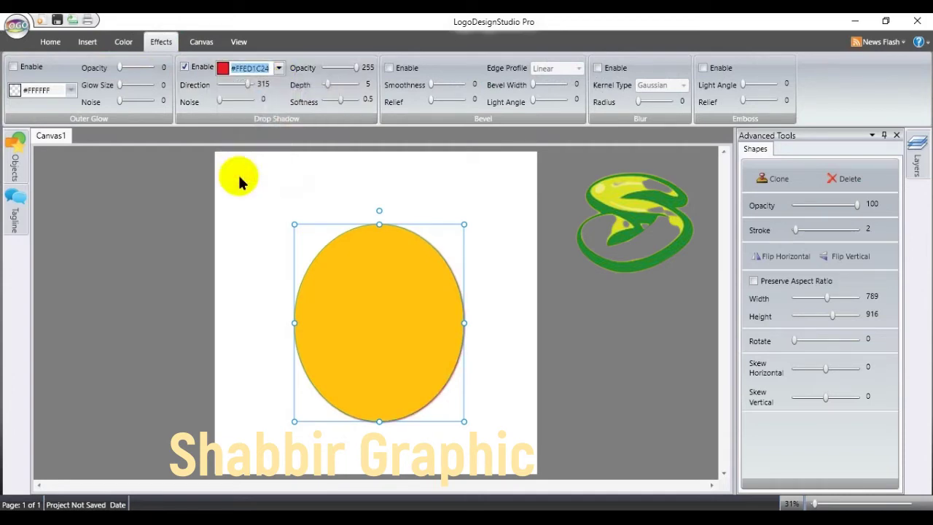
Step: Set the ellipse's drop shadow depth to 36 and its softness to 0.5
drag(327, 88, 358, 85)
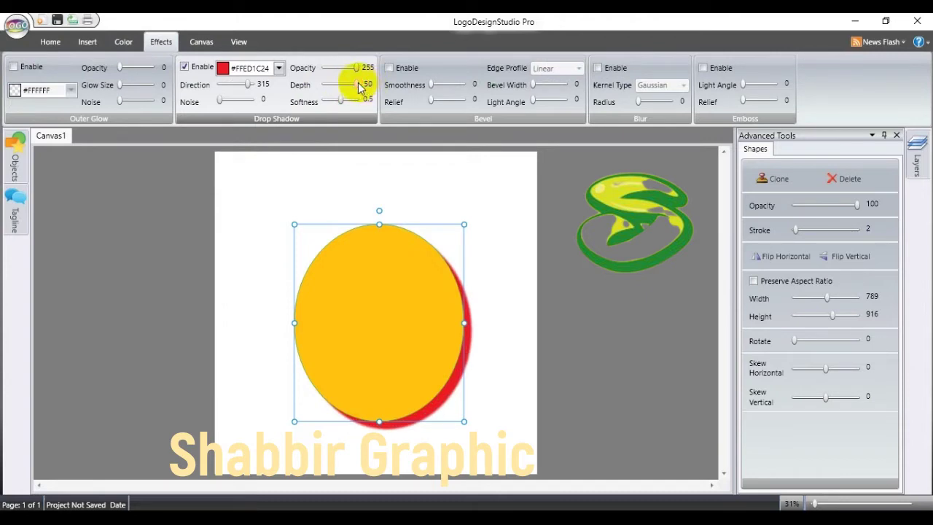
mouse_move(349, 87)
mouse_down()
mouse_move(334, 88)
mouse_move(353, 85)
mouse_up()
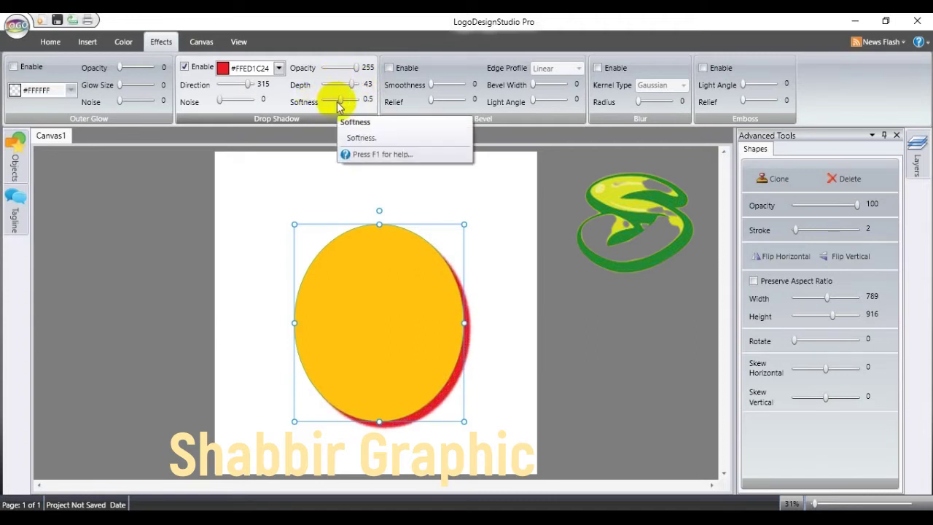
mouse_move(339, 105)
mouse_down()
mouse_move(329, 98)
mouse_move(347, 100)
mouse_move(333, 107)
mouse_move(355, 100)
mouse_move(341, 106)
mouse_up()
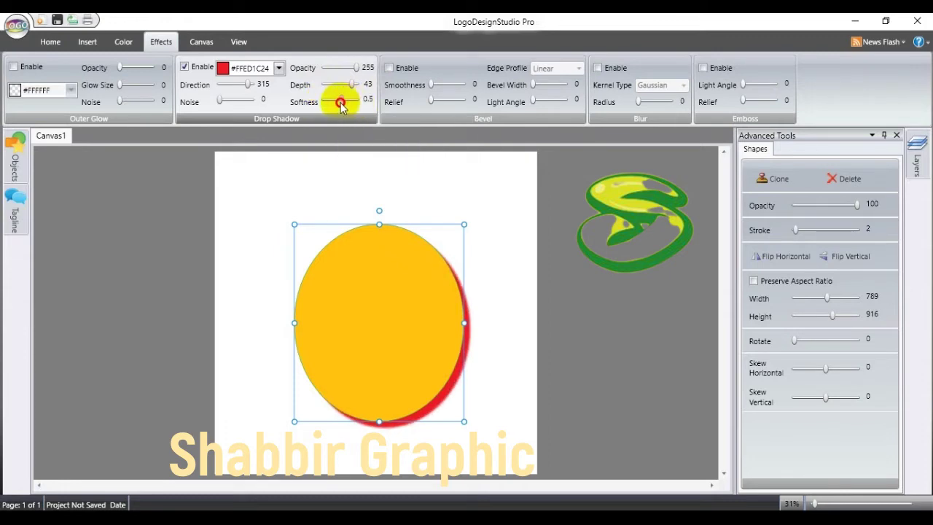
drag(354, 87, 348, 85)
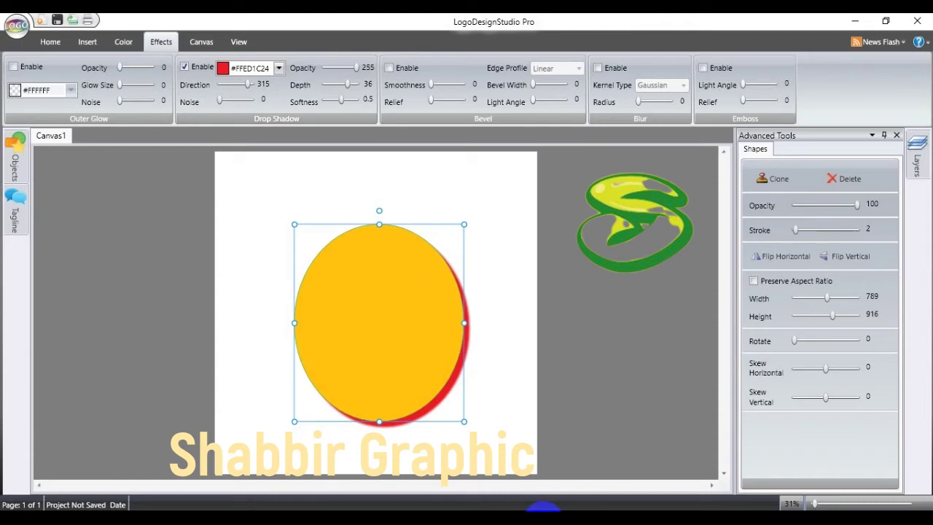
Step: Delete the gold ellipse from the canvas
click(408, 374)
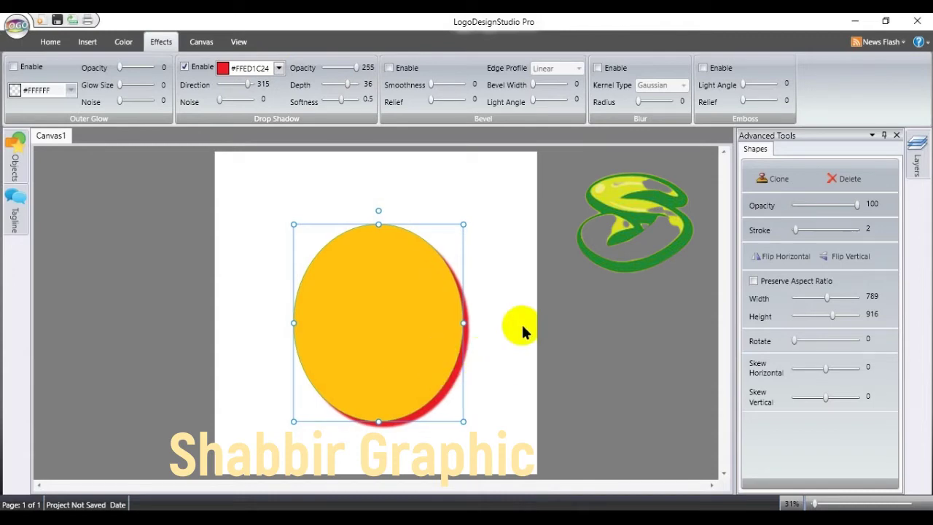
key(Delete)
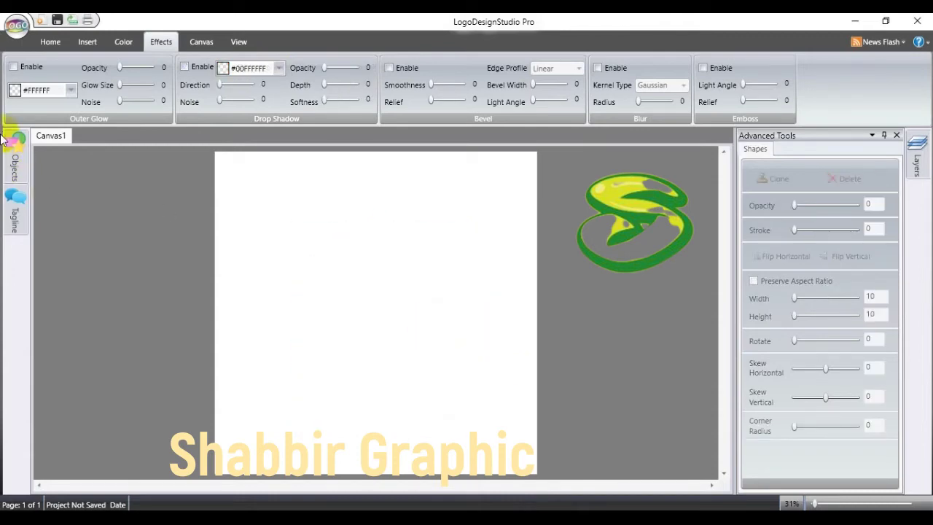
Step: Start a new logo project from the "anatasia" template
click(16, 27)
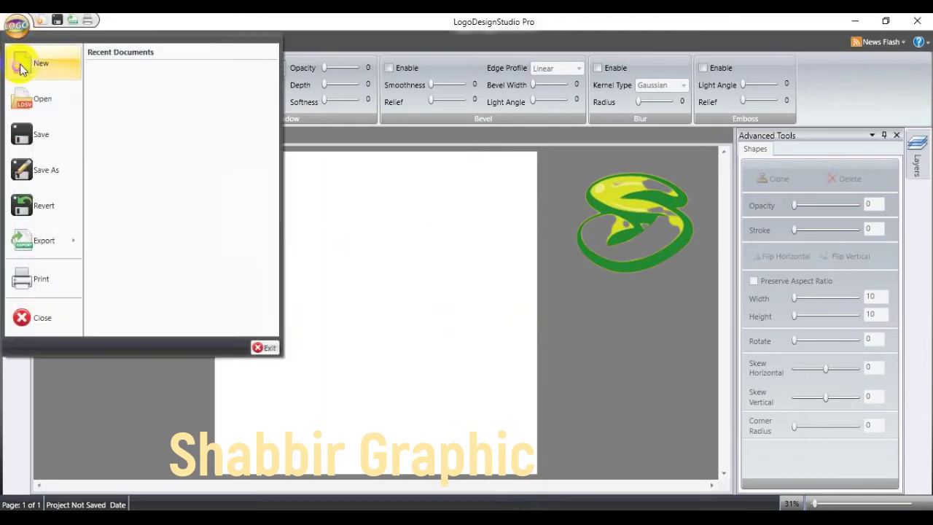
click(16, 26)
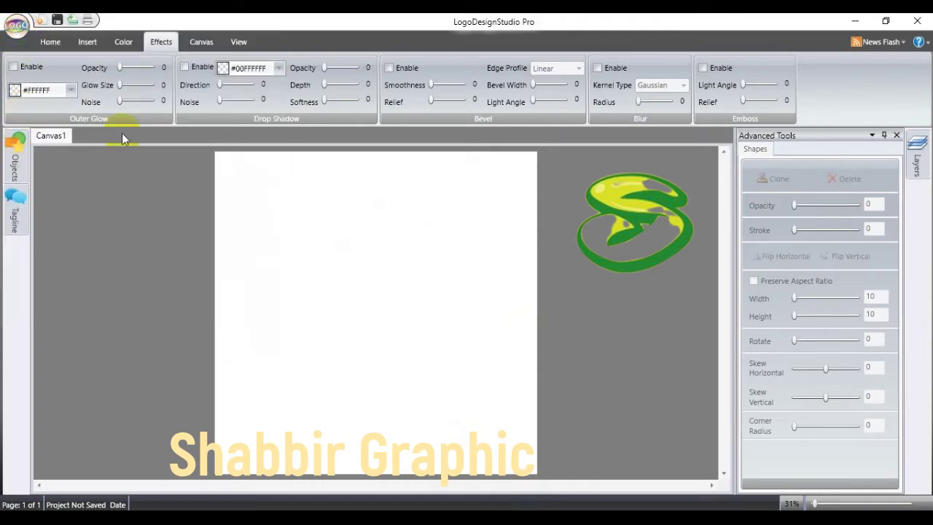
click(47, 48)
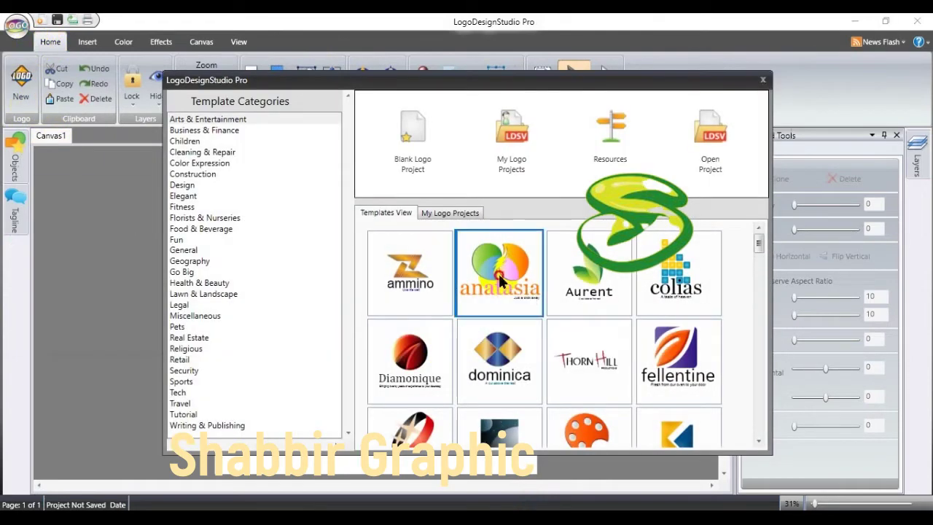
double_click(500, 283)
click(475, 309)
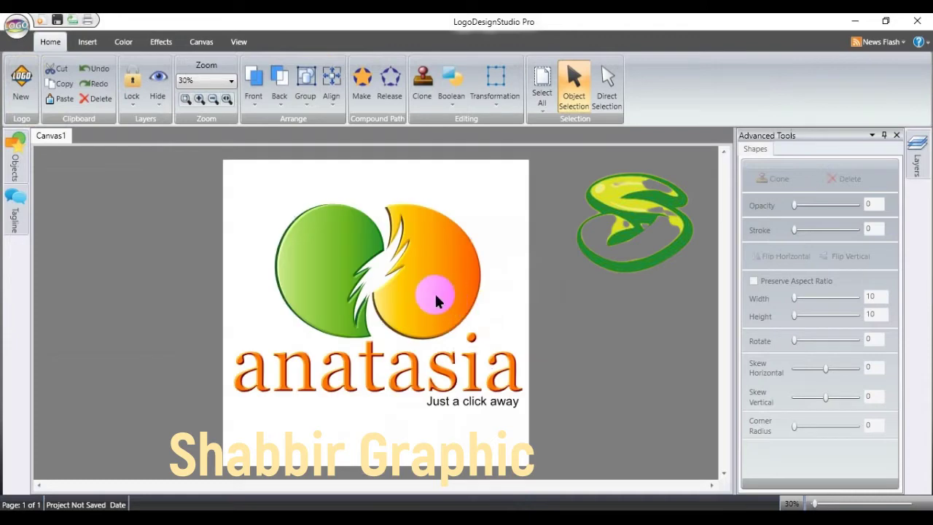
Step: Delete the orange and green half shapes and the "Just a click away" tagline from the template
click(438, 302)
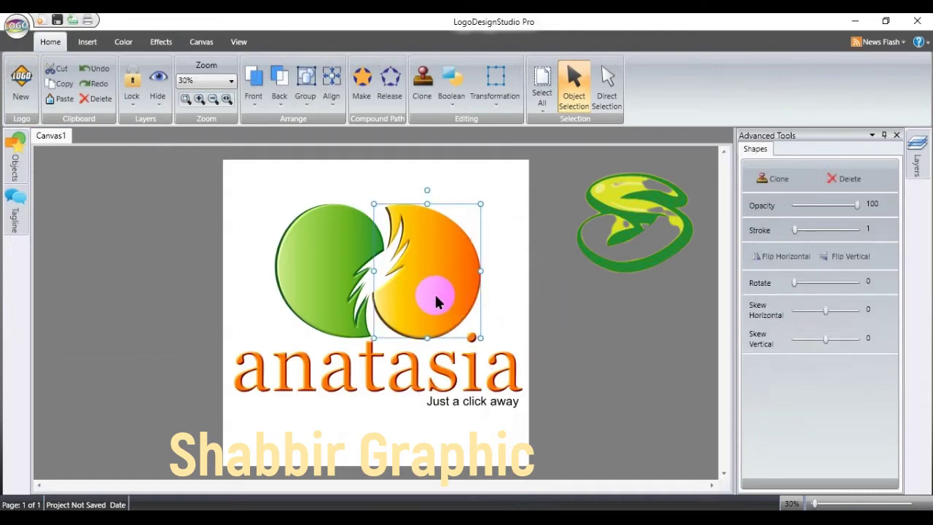
key(Delete)
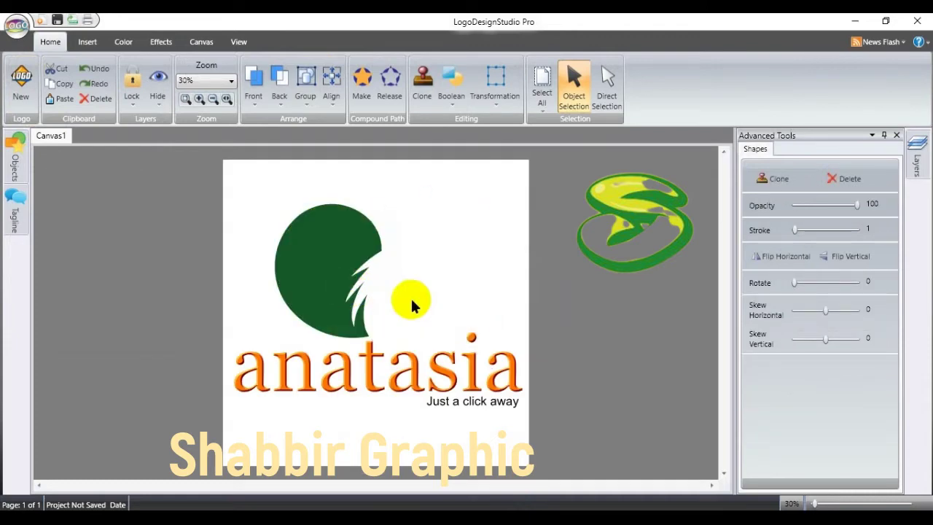
key(Delete)
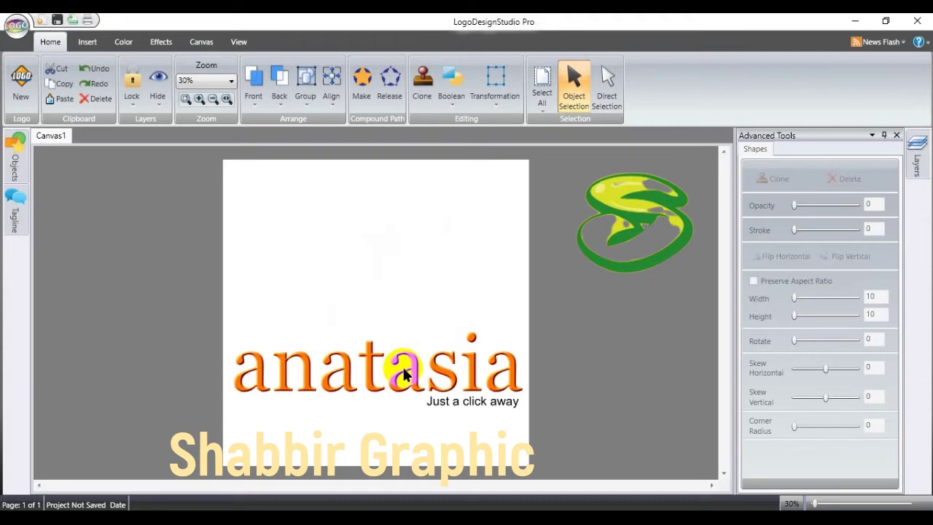
click(443, 411)
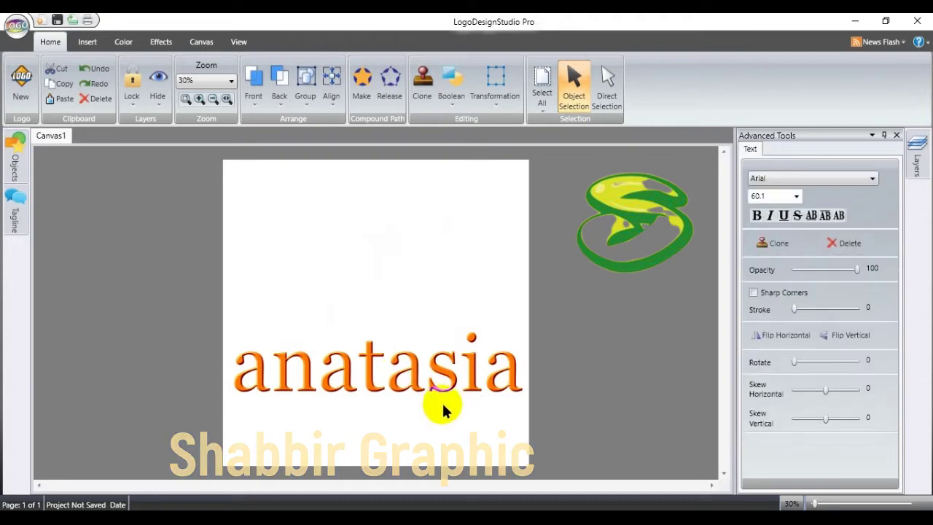
Step: Replace the "anatasia" text with "shabbir graphic"
double_click(282, 392)
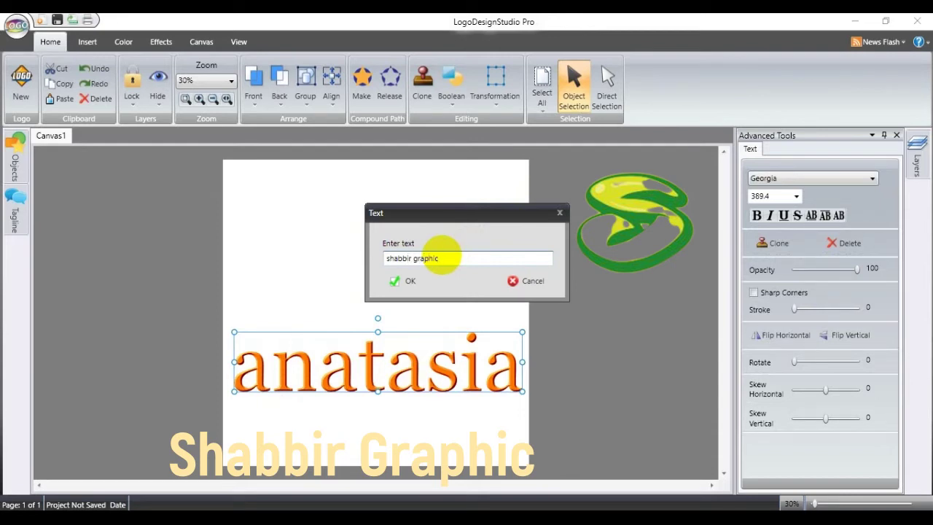
click(409, 281)
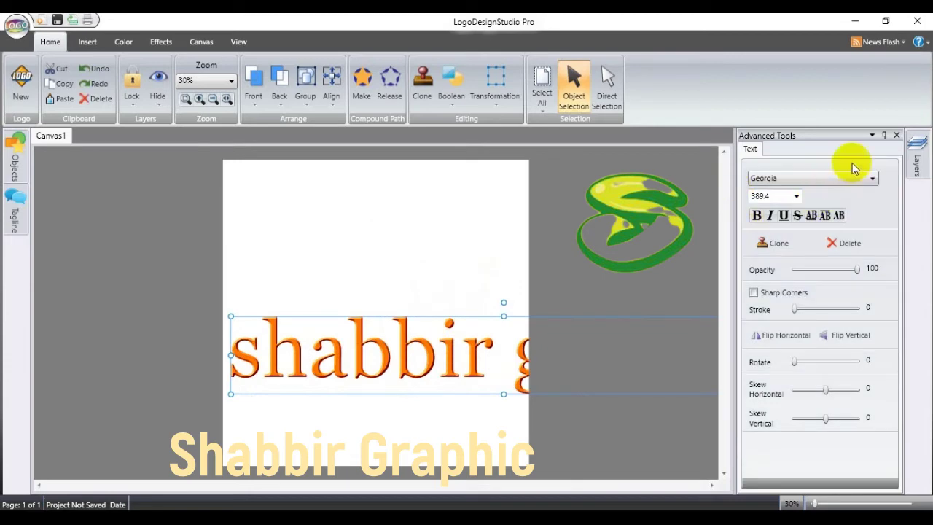
Step: Set the logo text's font to Gershwin Script, then narrow and reposition the text so it fits centered within the canvas
click(835, 181)
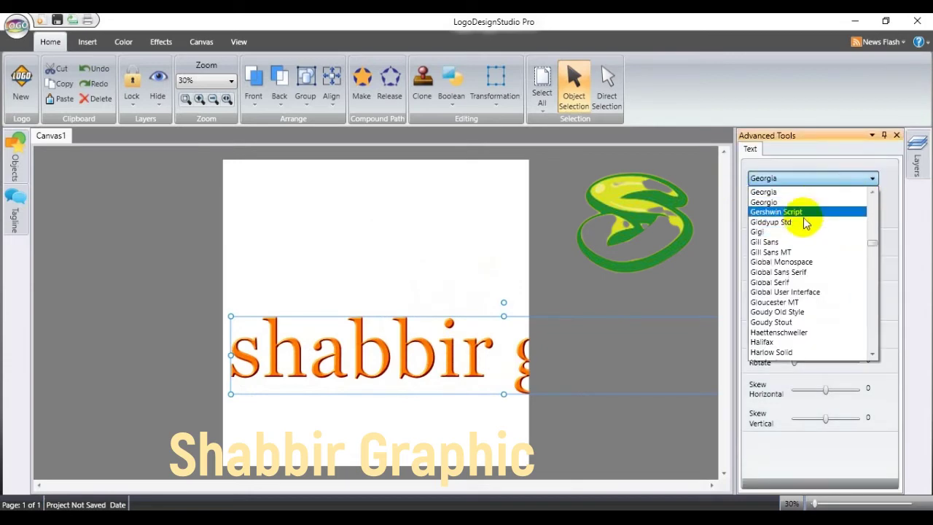
click(805, 212)
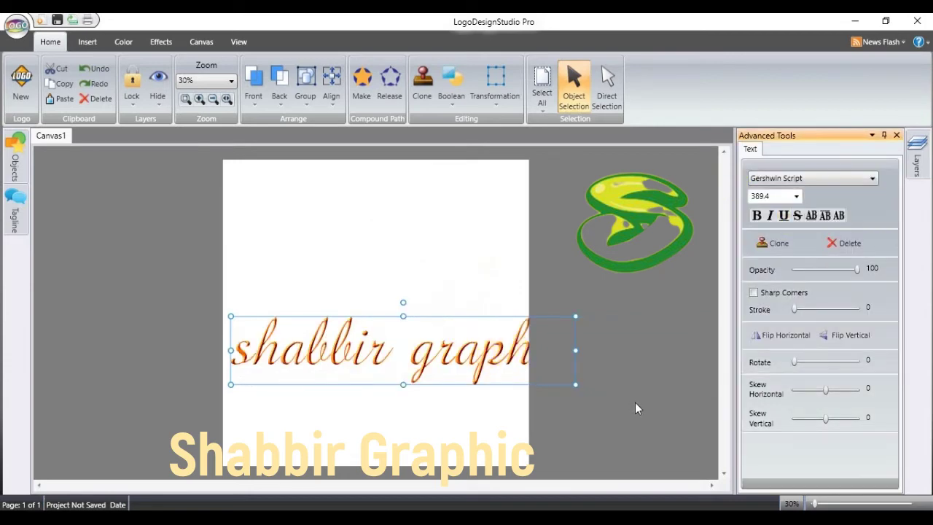
drag(576, 384, 501, 383)
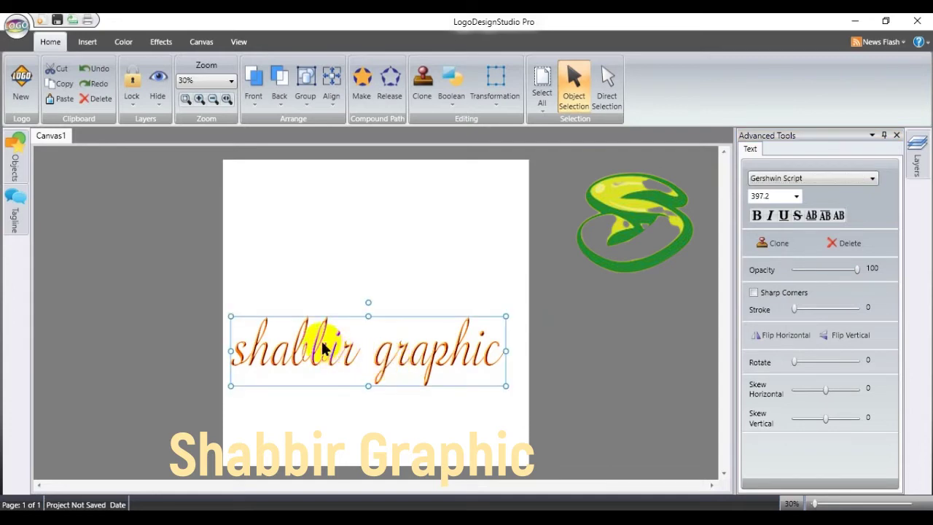
drag(347, 350, 356, 350)
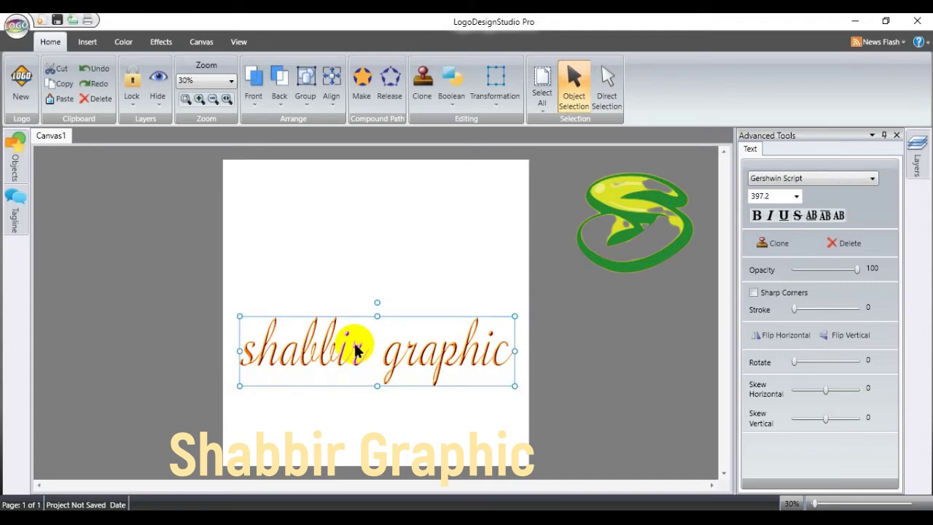
Step: Enable a drop shadow on the "shabbir graphic" text and color it light blue (#FF00B7EF)
click(129, 43)
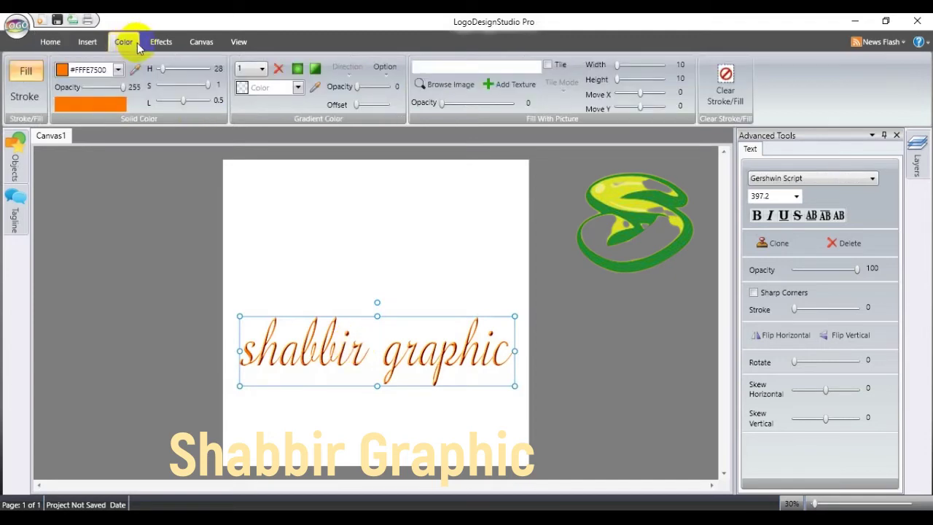
click(161, 42)
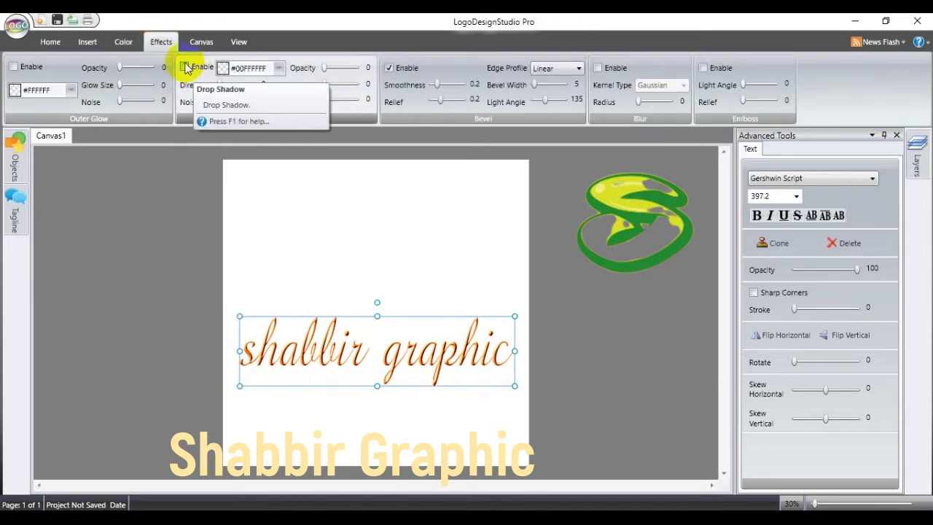
click(185, 67)
click(279, 68)
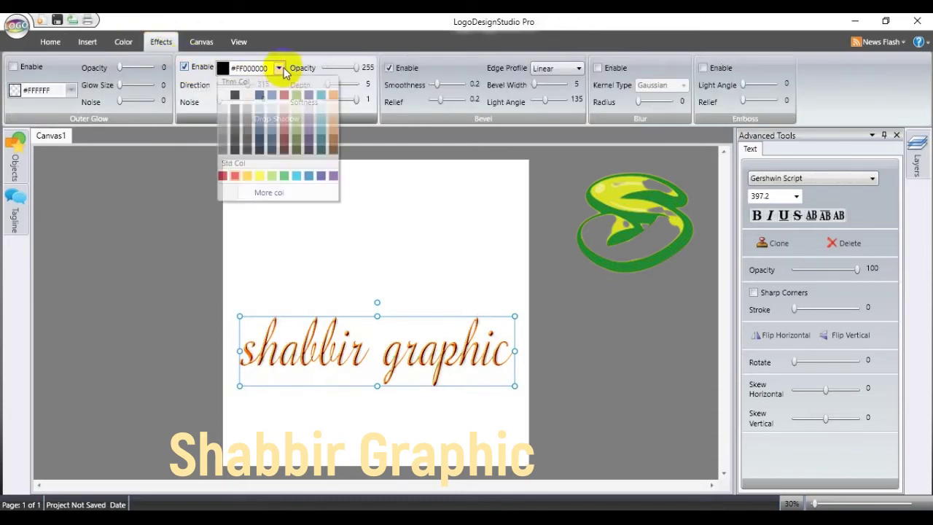
click(296, 177)
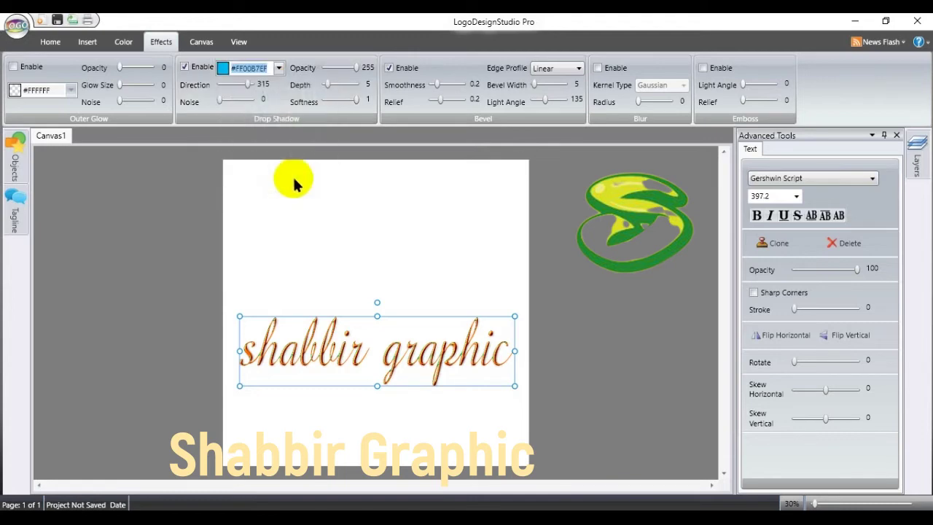
Step: Increase the depth of the "shabbir graphic" text's drop shadow to 27
click(357, 67)
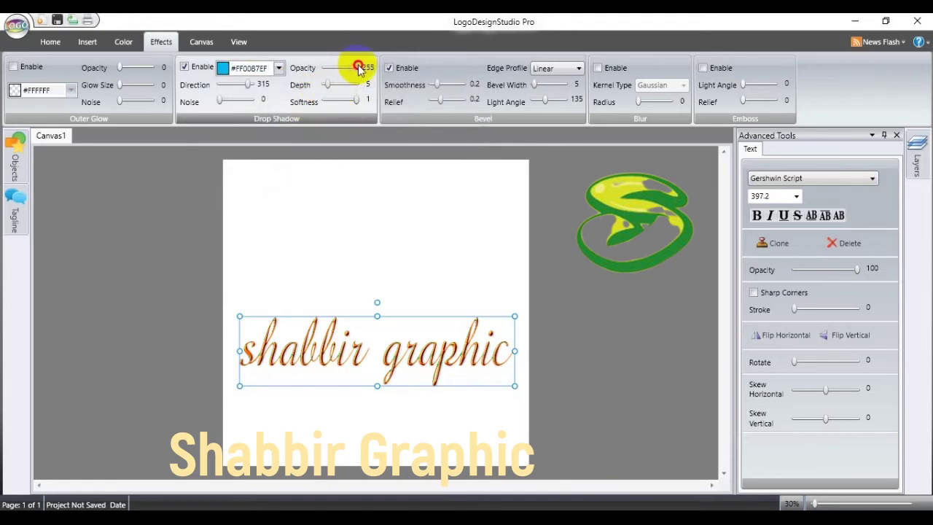
mouse_move(328, 85)
mouse_down()
mouse_move(351, 88)
mouse_move(339, 83)
mouse_up()
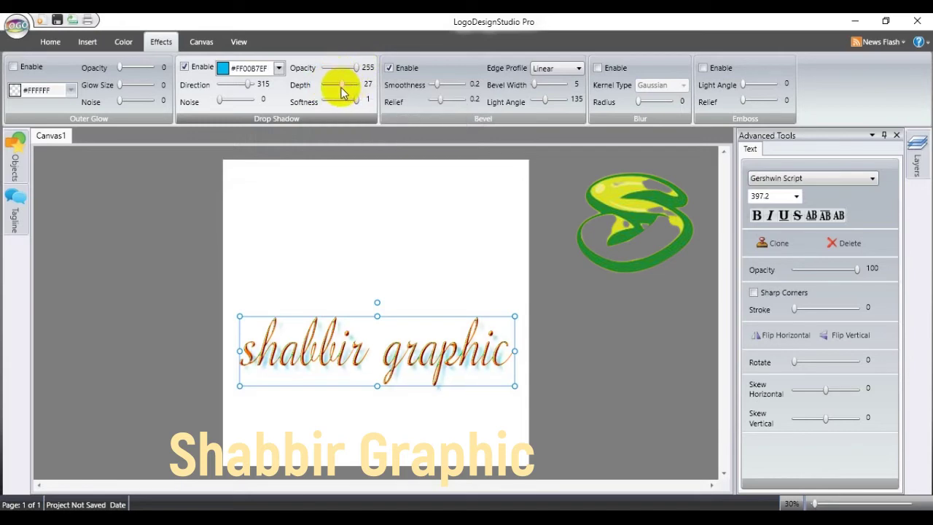
click(346, 267)
click(330, 349)
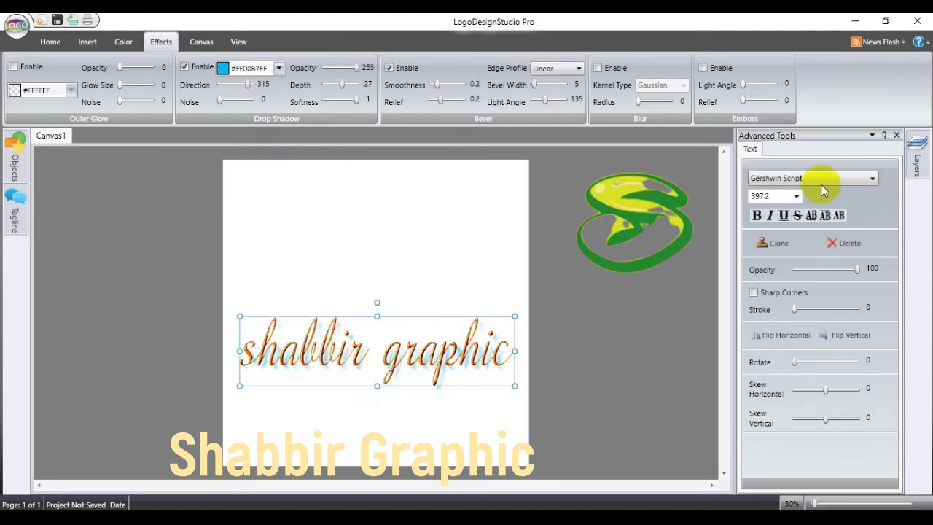
Step: Change the logo text's font to Blackoak Std
click(873, 180)
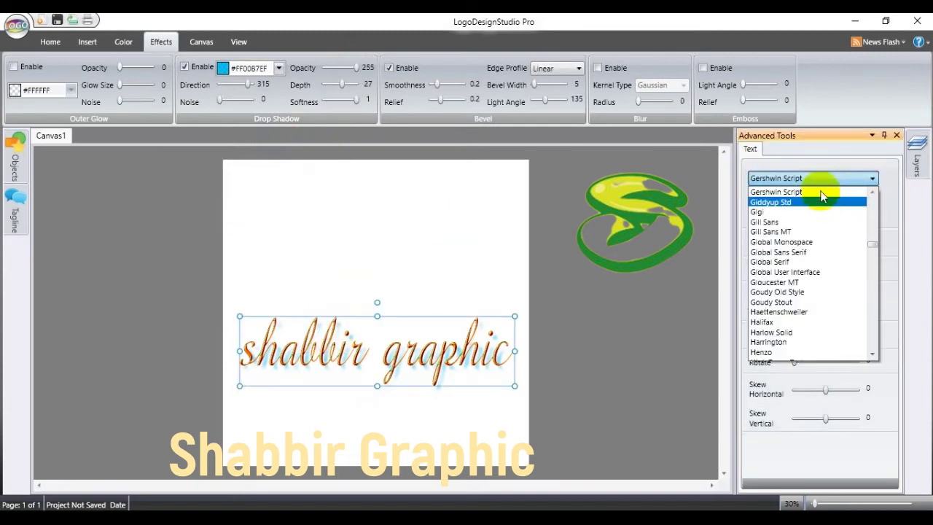
scroll(867, 219, up, 10)
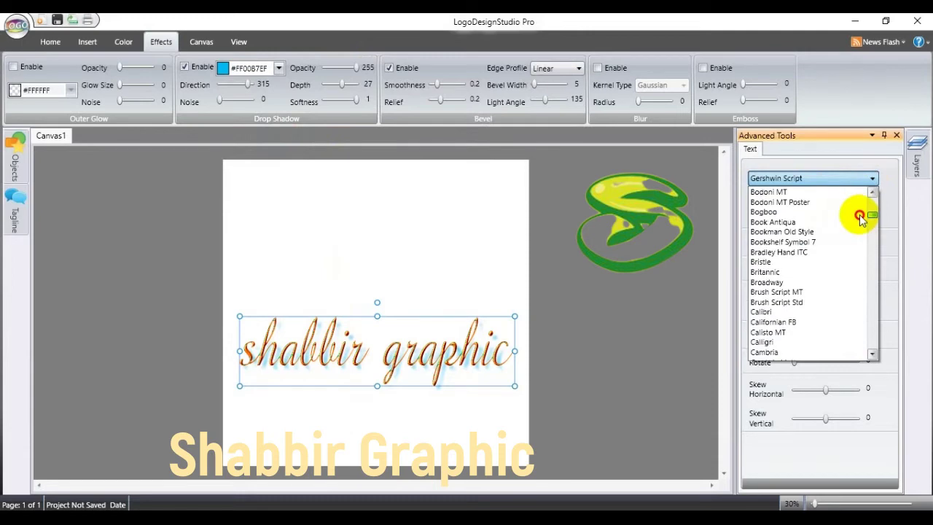
key(Escape)
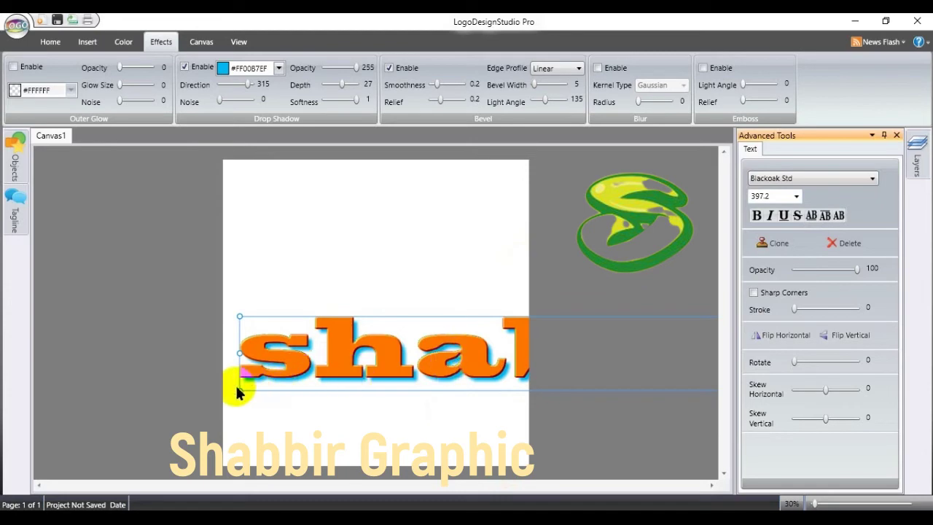
Step: Try to shrink the oversized Blackoak Std text by its corner and reposition it to fit the canvas
drag(240, 390, 148, 366)
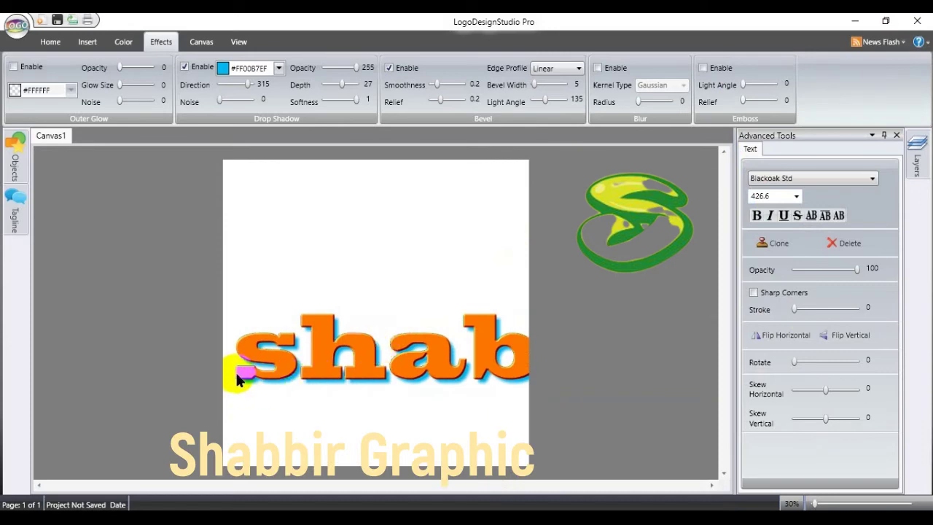
click(239, 377)
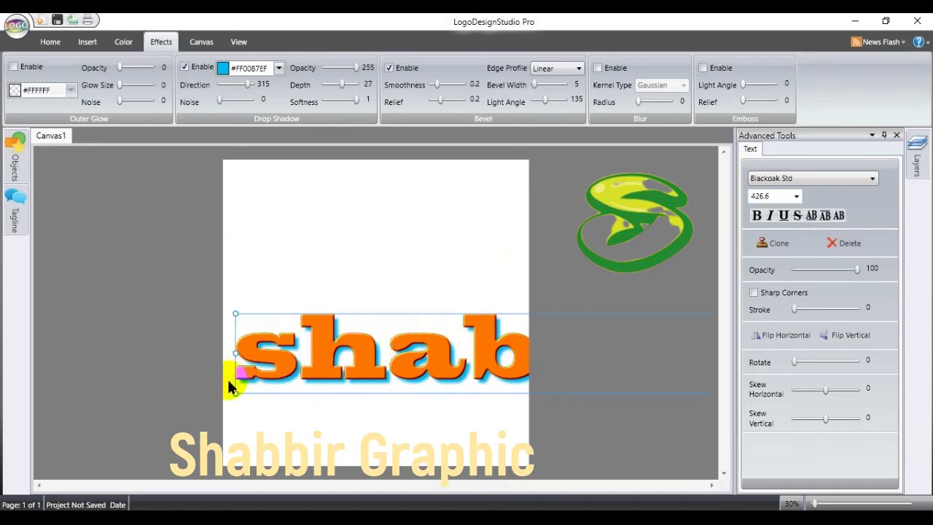
drag(237, 396, 475, 375)
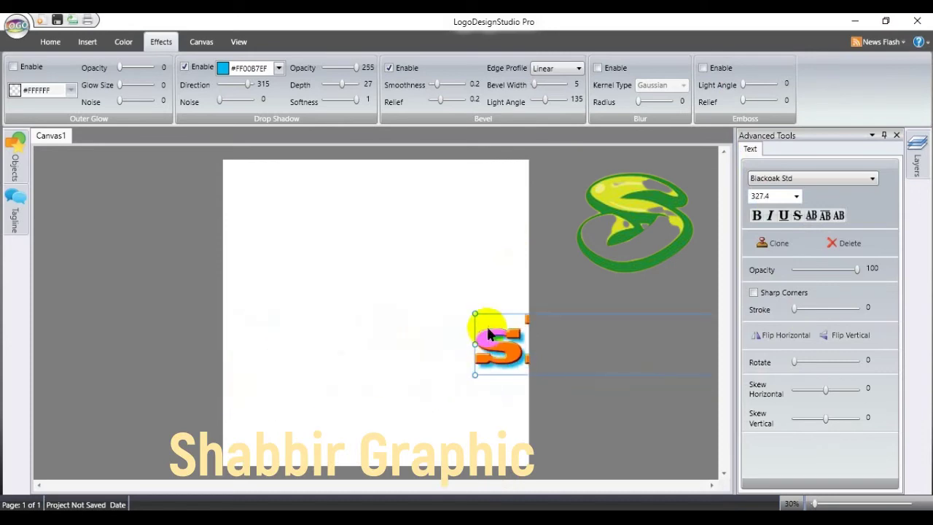
drag(490, 339, 156, 345)
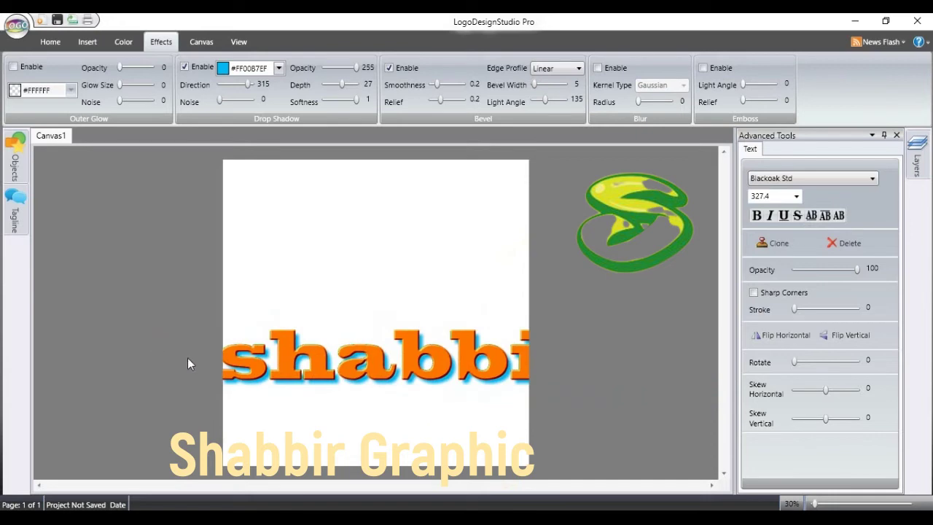
click(233, 381)
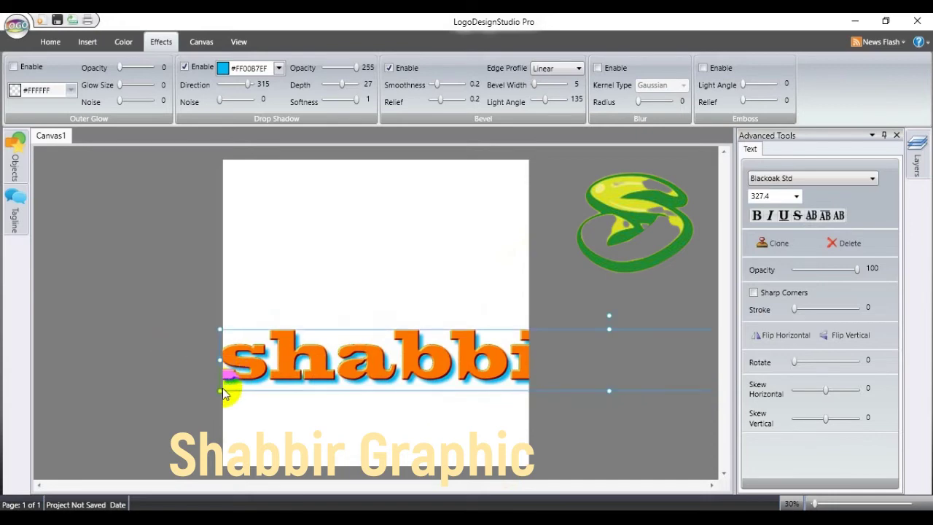
drag(220, 391, 294, 363)
click(294, 358)
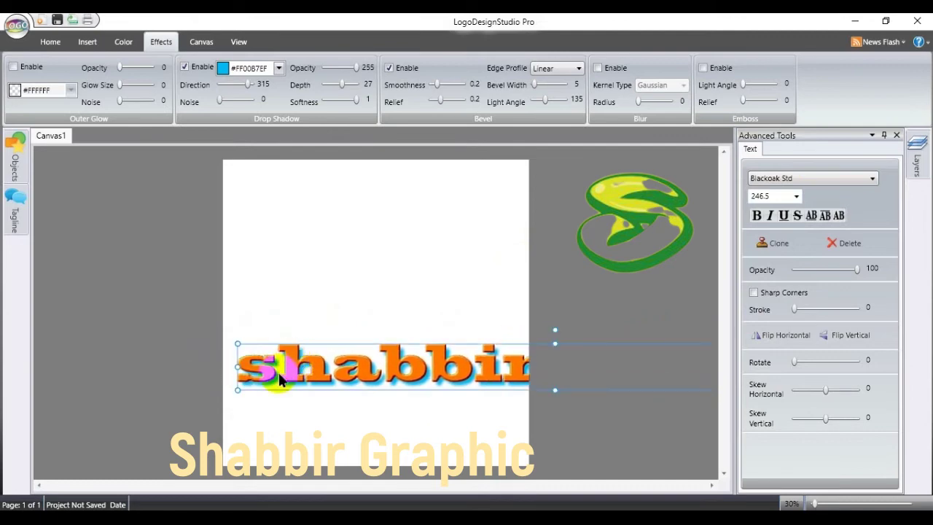
drag(238, 388, 324, 383)
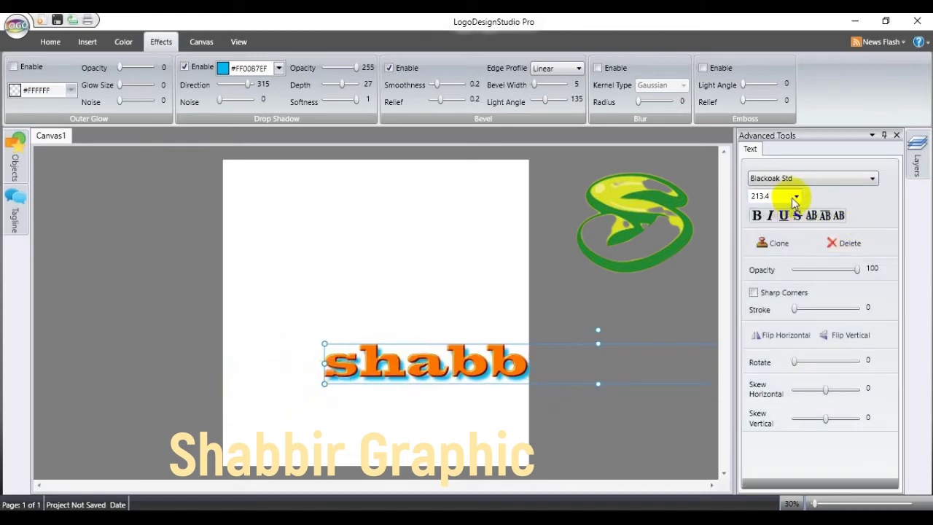
Step: Try font size 96 for the logo text, and settle on 136
click(797, 196)
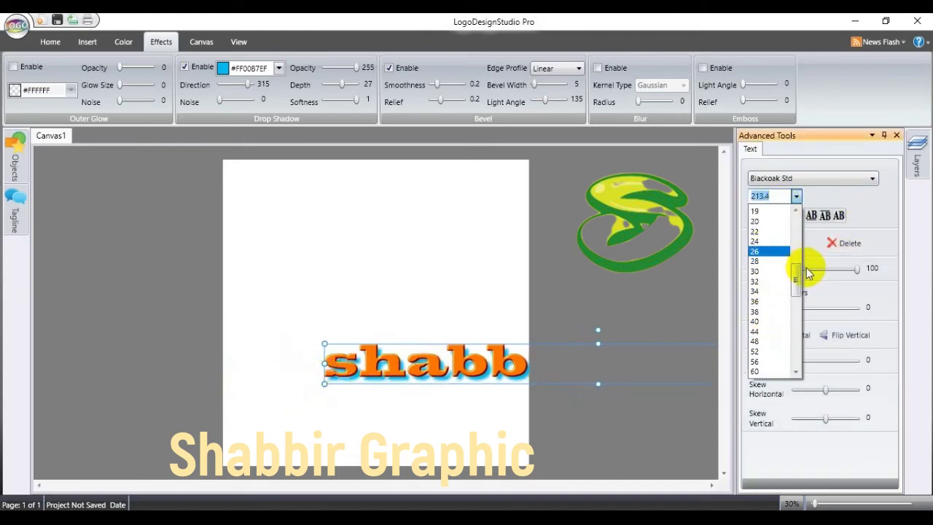
drag(798, 277, 808, 312)
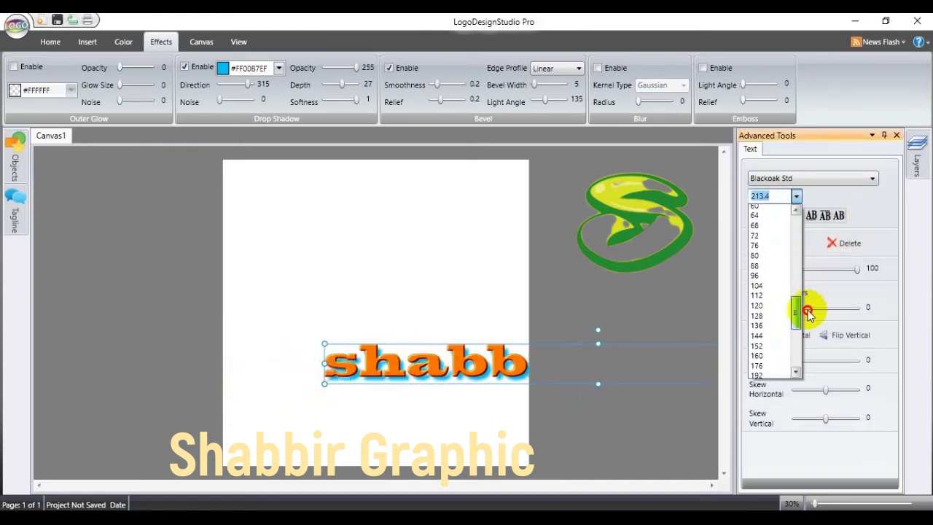
click(775, 275)
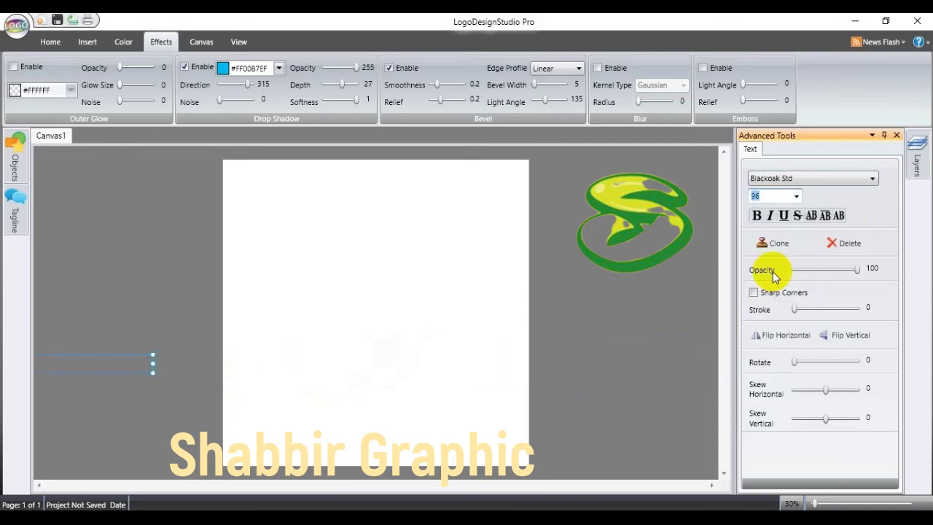
click(796, 196)
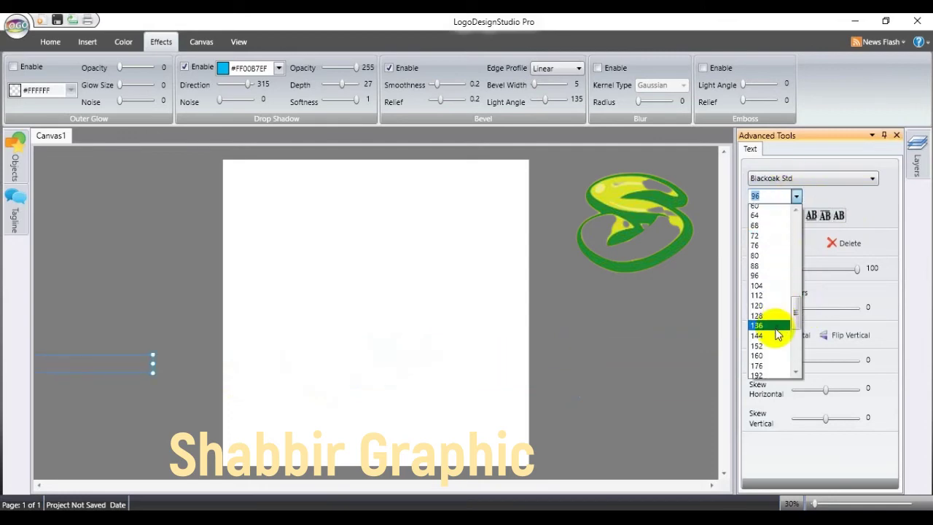
click(777, 326)
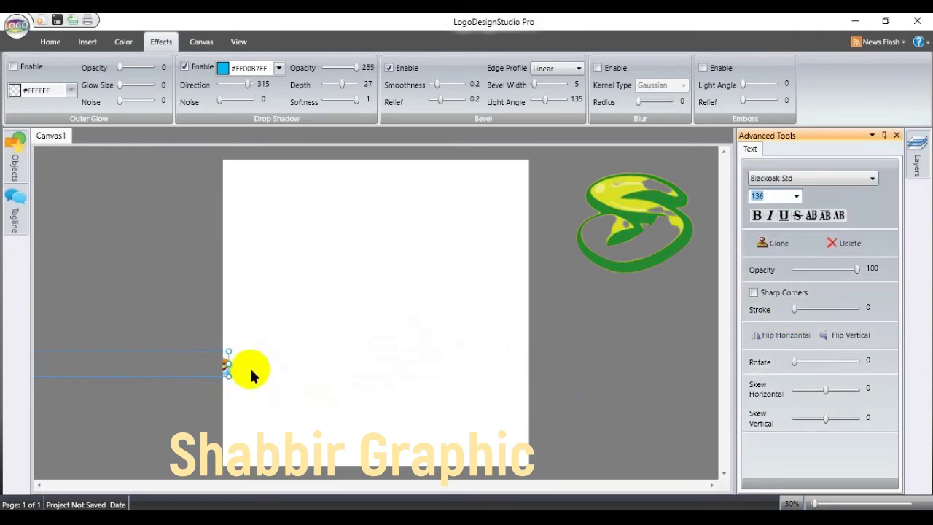
Step: Bring the logo text back onto the canvas, squeeze it narrower and taller to about size 220.6, and center it horizontally
drag(226, 368, 636, 327)
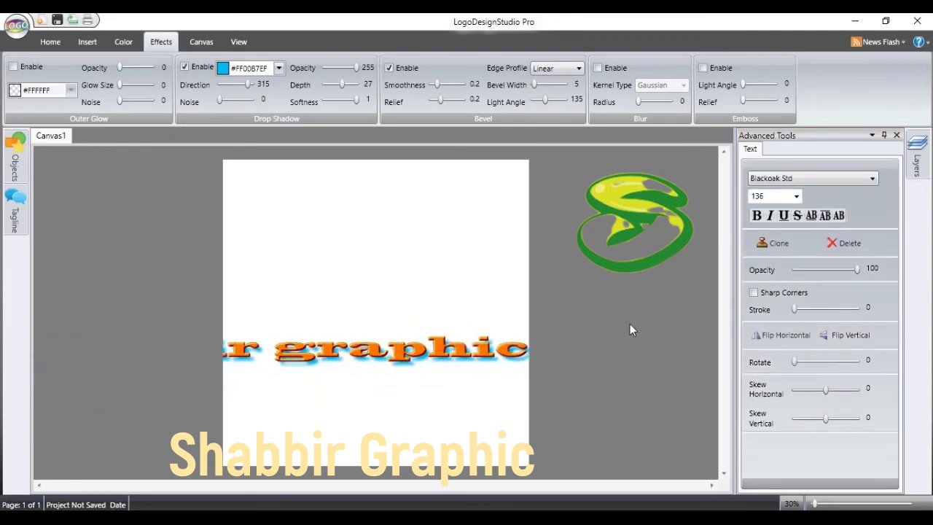
click(443, 348)
mouse_move(443, 349)
mouse_down()
mouse_move(500, 329)
mouse_move(432, 349)
mouse_up()
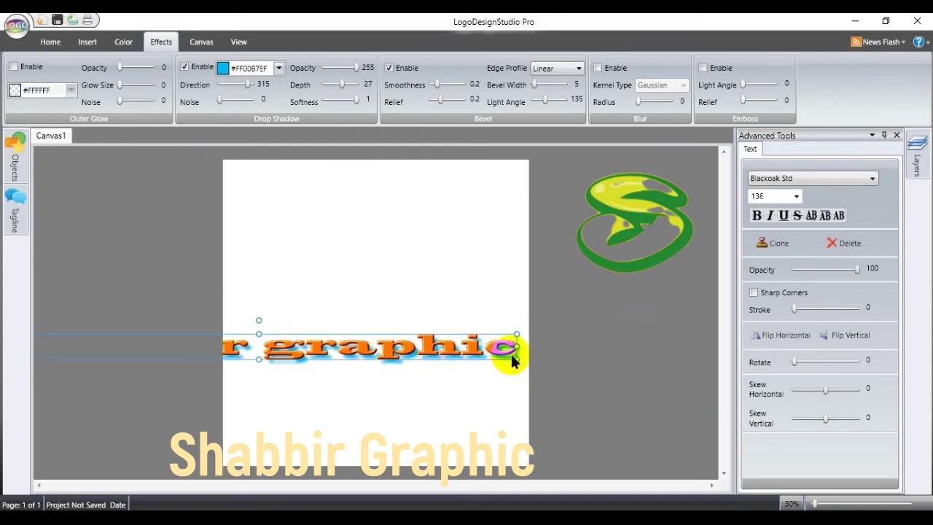
drag(515, 356, 318, 374)
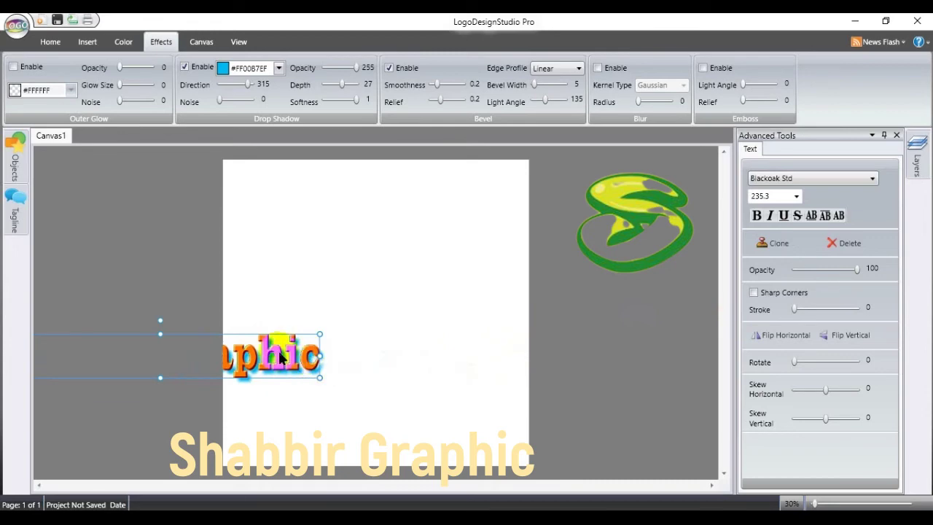
drag(268, 359, 463, 343)
drag(406, 331, 447, 328)
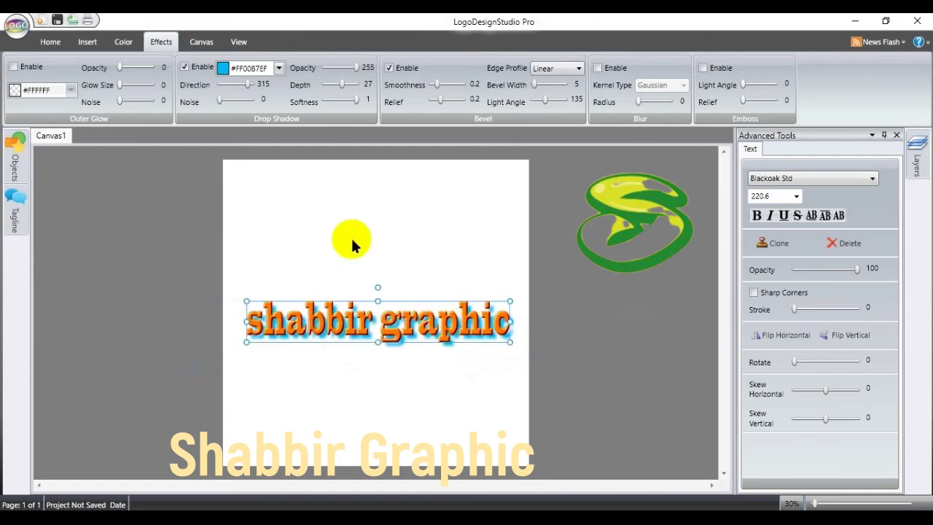
Step: Recolor the logo text's drop shadow to black (#FF000000) after trying green, and increase its depth to about 35
click(278, 68)
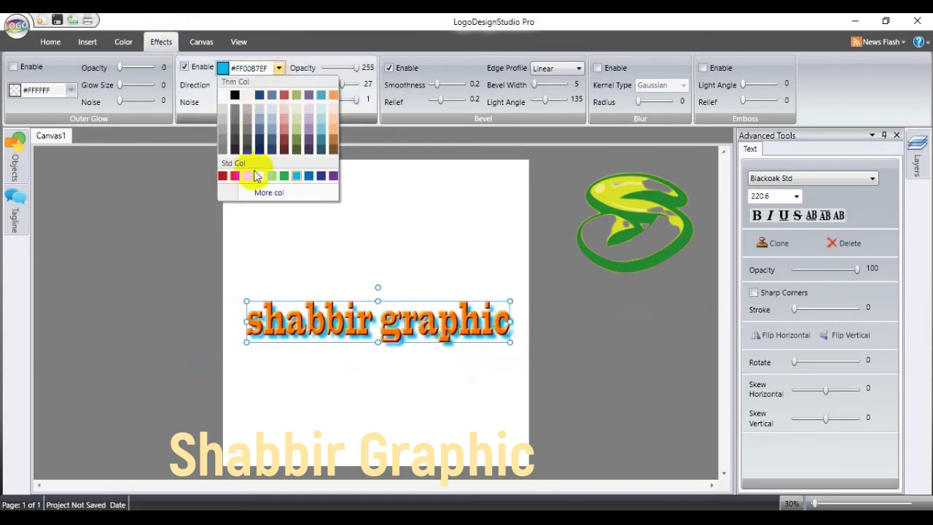
click(283, 175)
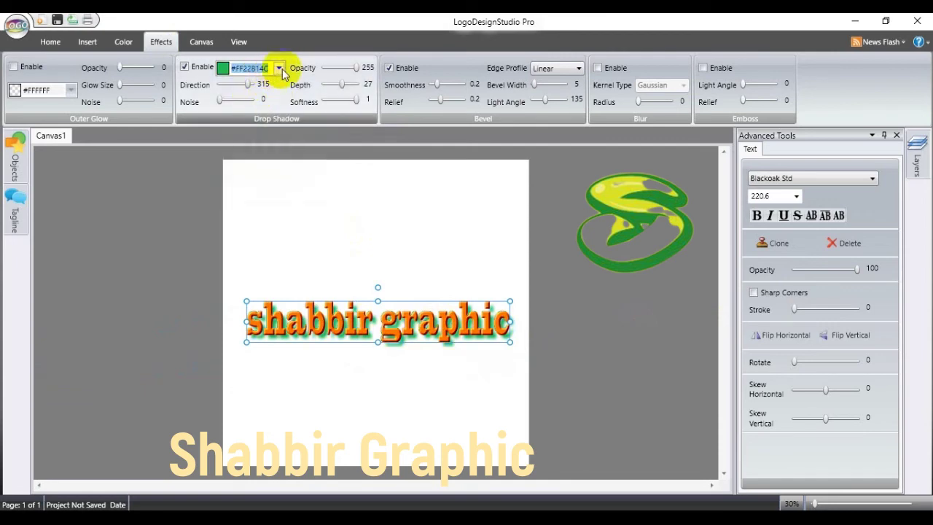
click(279, 67)
click(234, 96)
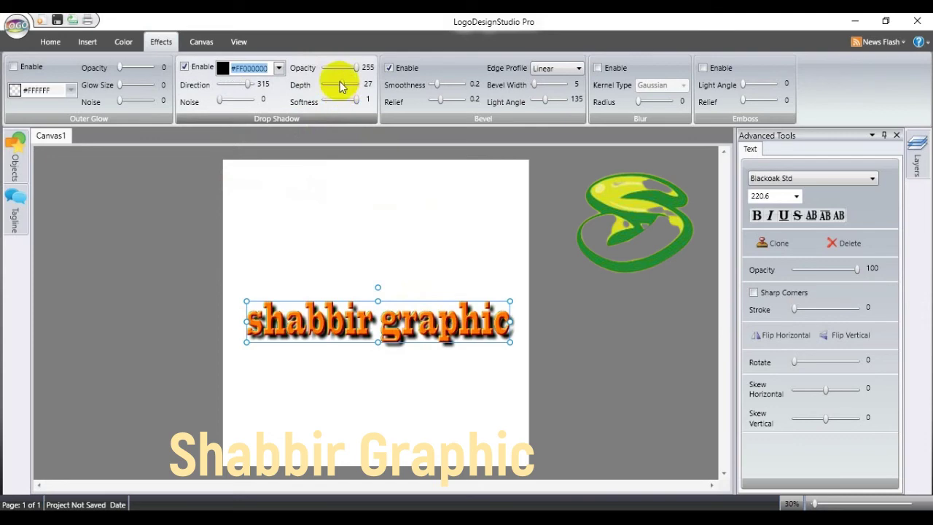
mouse_move(341, 89)
mouse_down()
mouse_move(319, 95)
mouse_move(345, 99)
mouse_up()
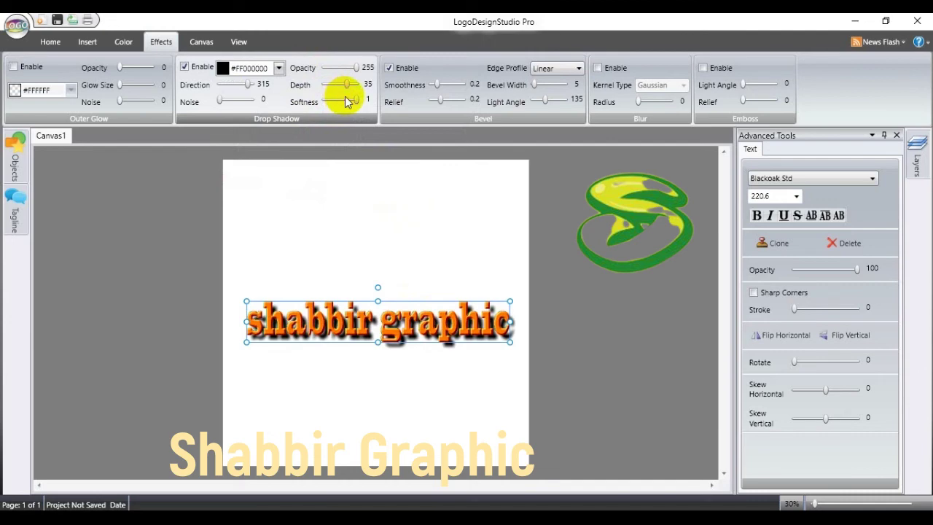
mouse_move(348, 89)
mouse_down()
mouse_move(362, 90)
mouse_move(345, 92)
mouse_up()
click(365, 250)
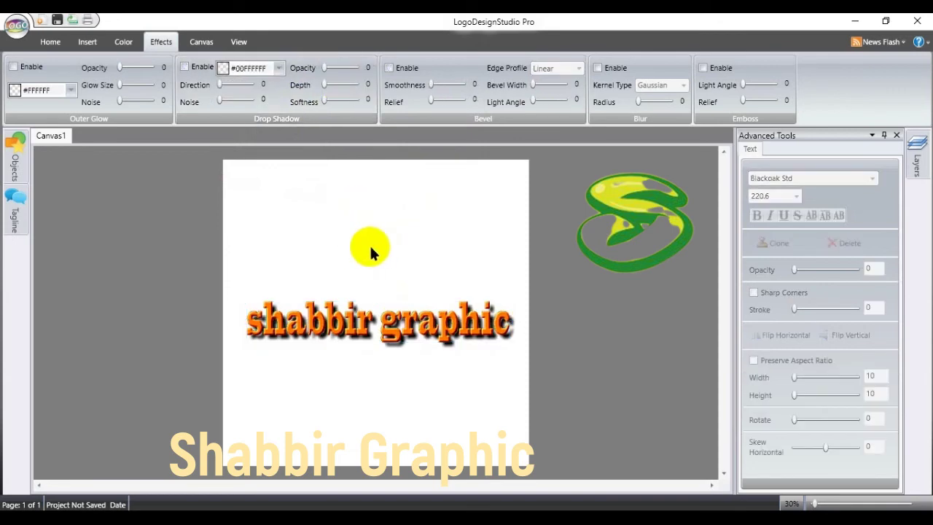
Step: Try green and yellow canvas backgrounds, and settle on amber (#FFFFC20E)
click(190, 42)
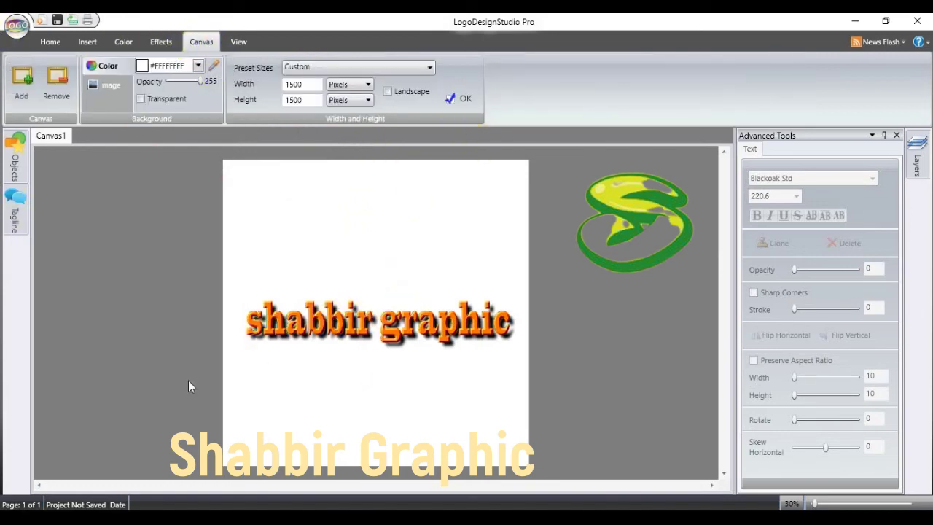
click(200, 65)
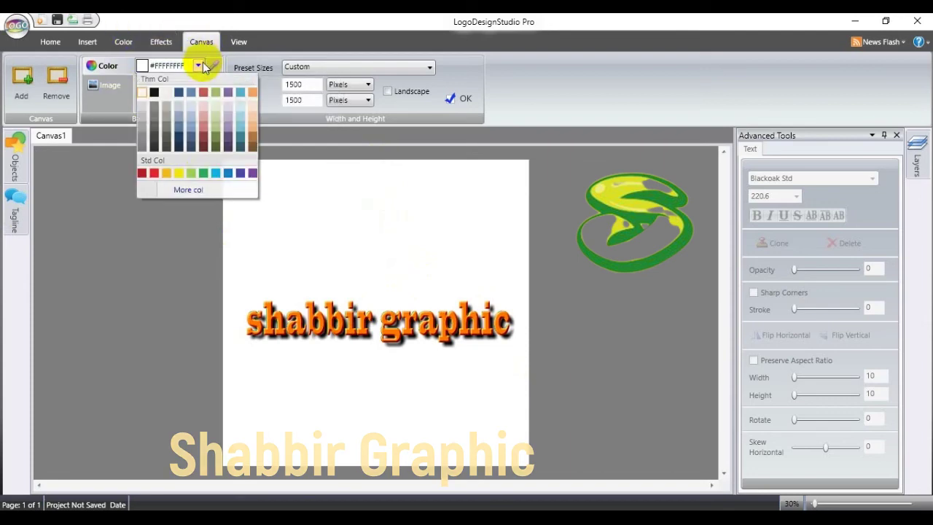
click(203, 176)
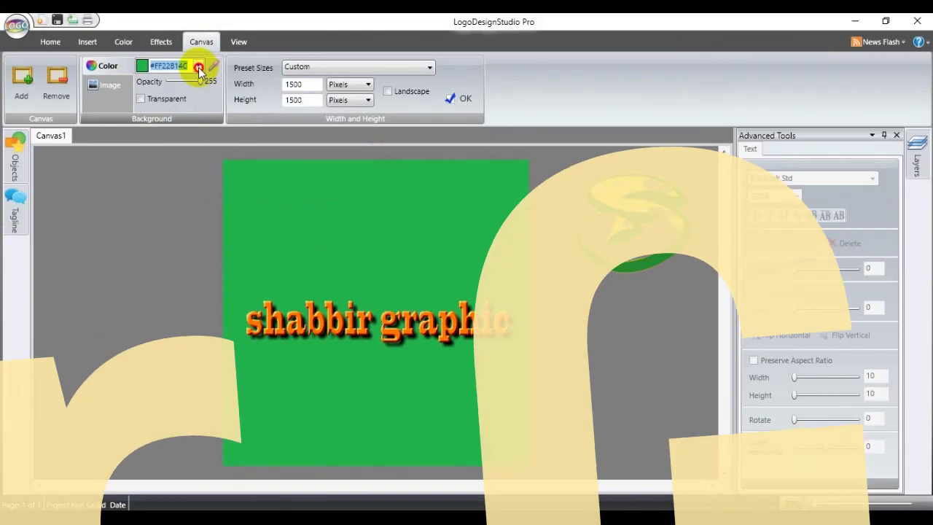
click(199, 66)
click(184, 175)
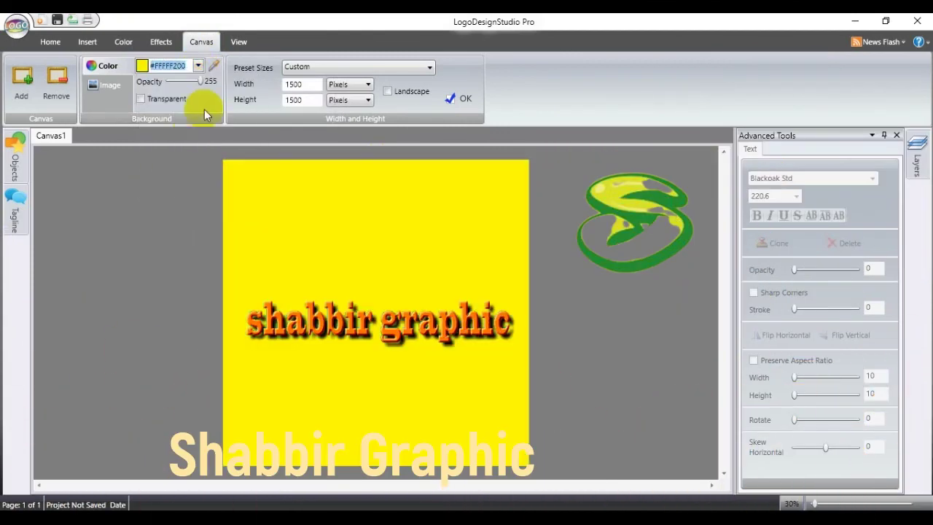
click(199, 67)
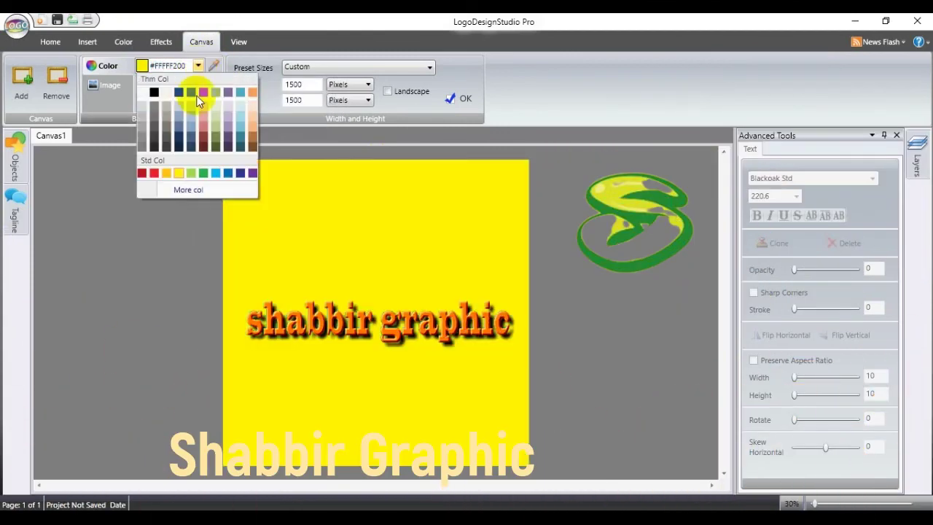
click(168, 175)
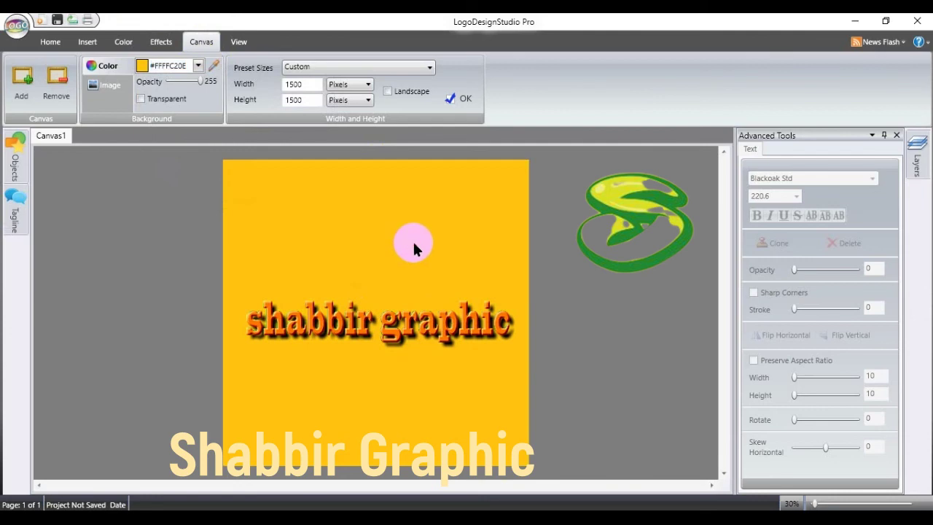
Step: Try to enable a drop shadow and raise its depth with nothing selected, and try to reselect the logo text
click(159, 41)
click(184, 67)
drag(324, 86, 348, 88)
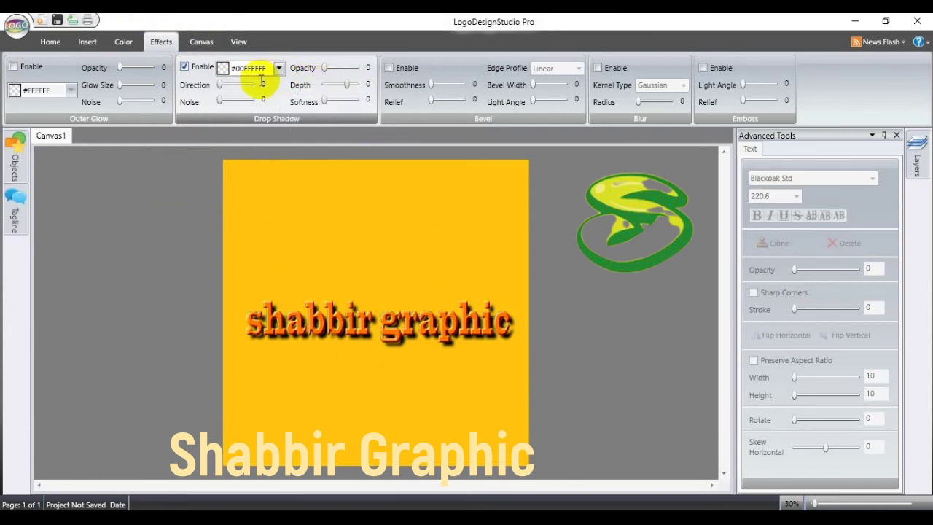
right_click(341, 89)
key(Escape)
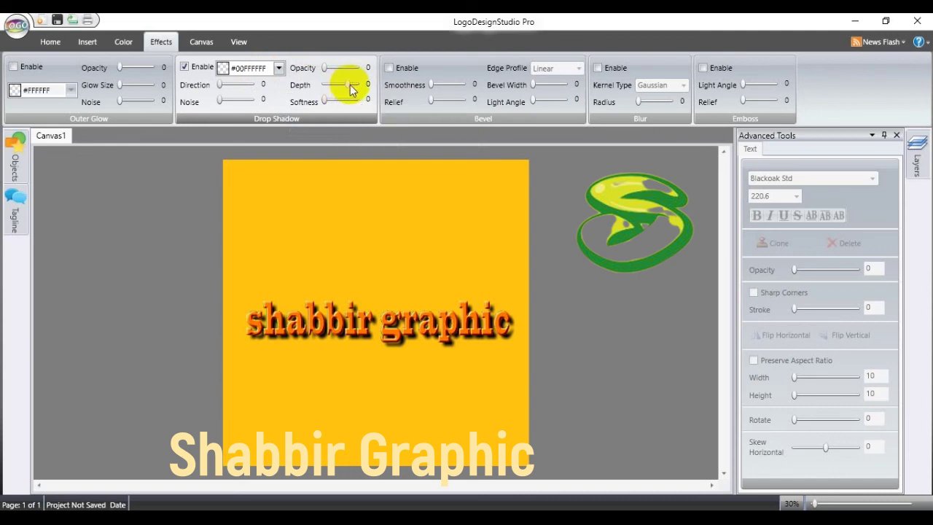
click(373, 366)
click(373, 301)
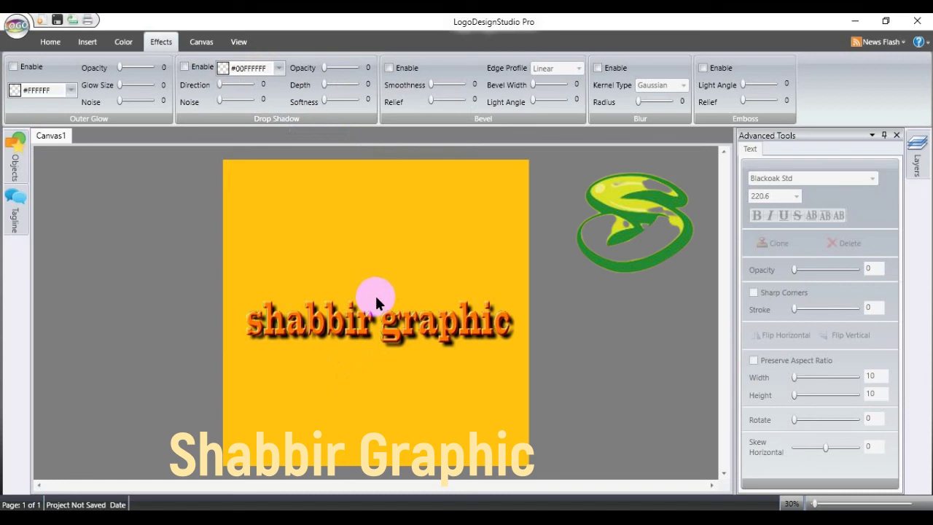
click(293, 333)
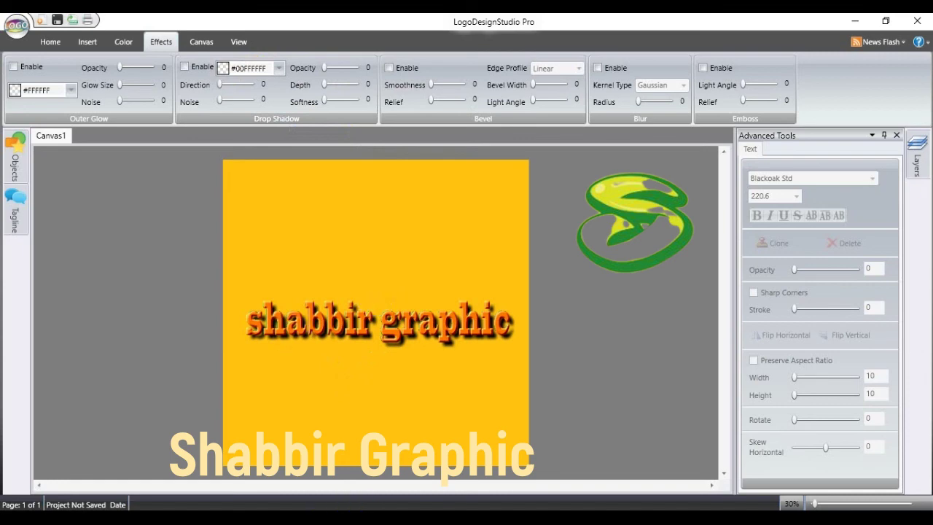